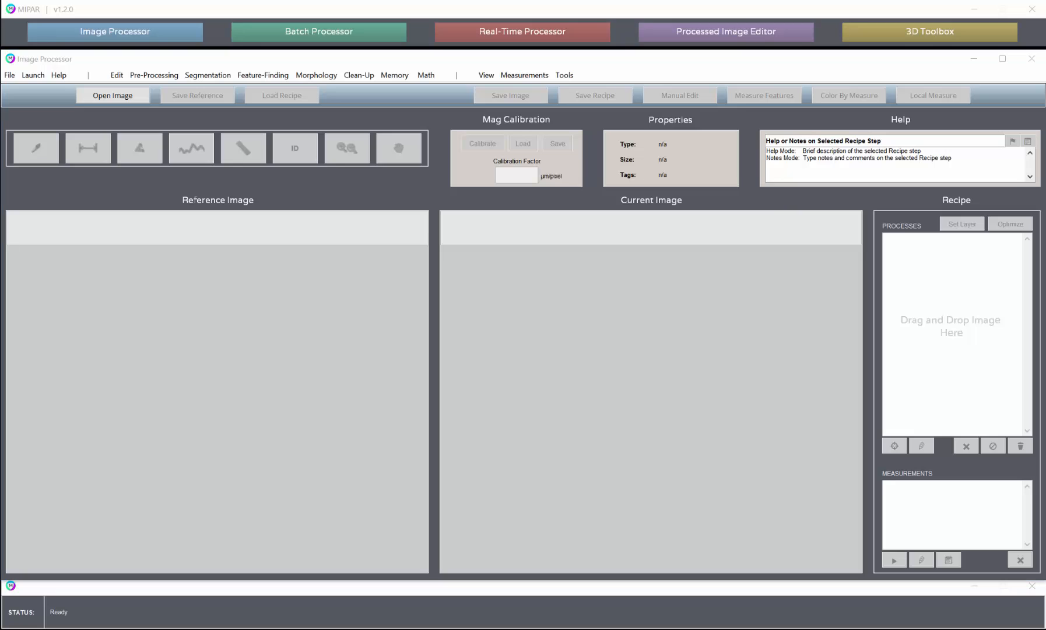
Load the image I45 20 kx_ORIGINAL.png into the Image Processor and apply the recipe Recipe-M0031_GammaPrime.rcp
double_click(564, 221)
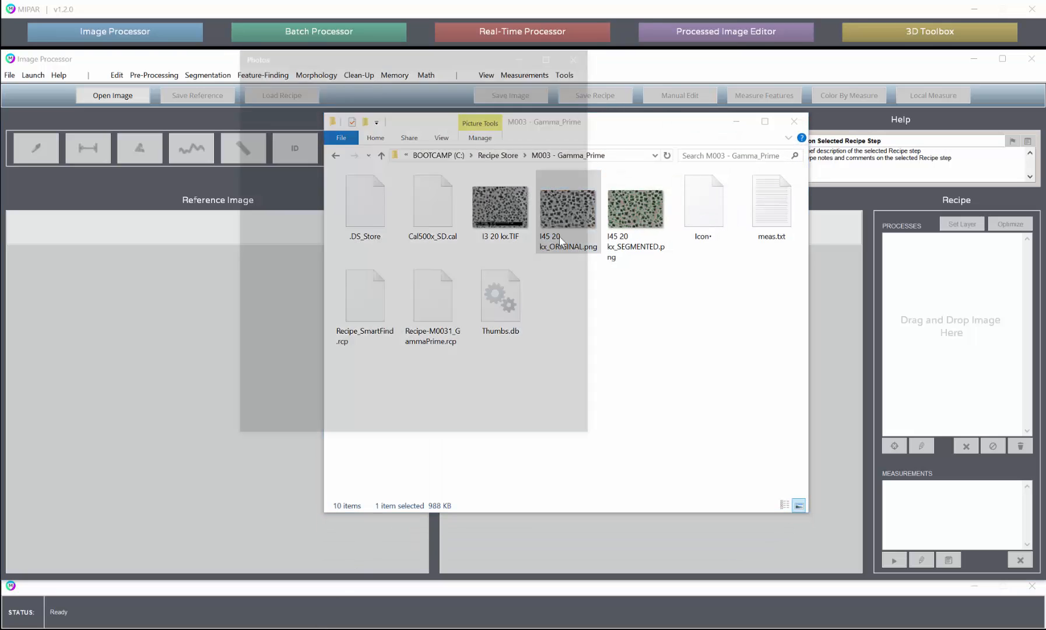
click(581, 53)
drag(585, 194, 922, 308)
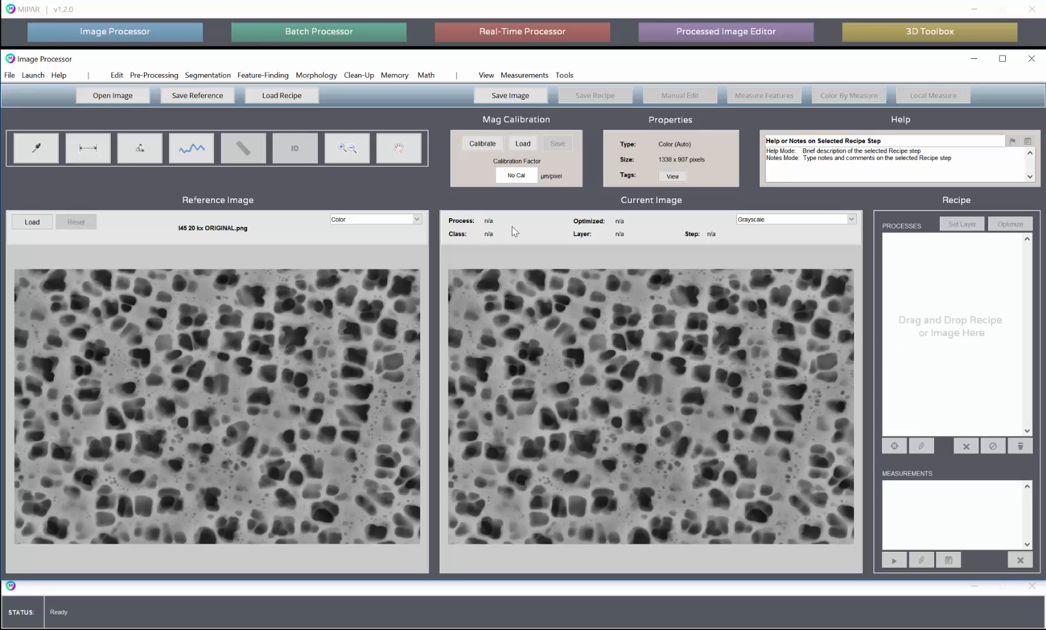
click(283, 98)
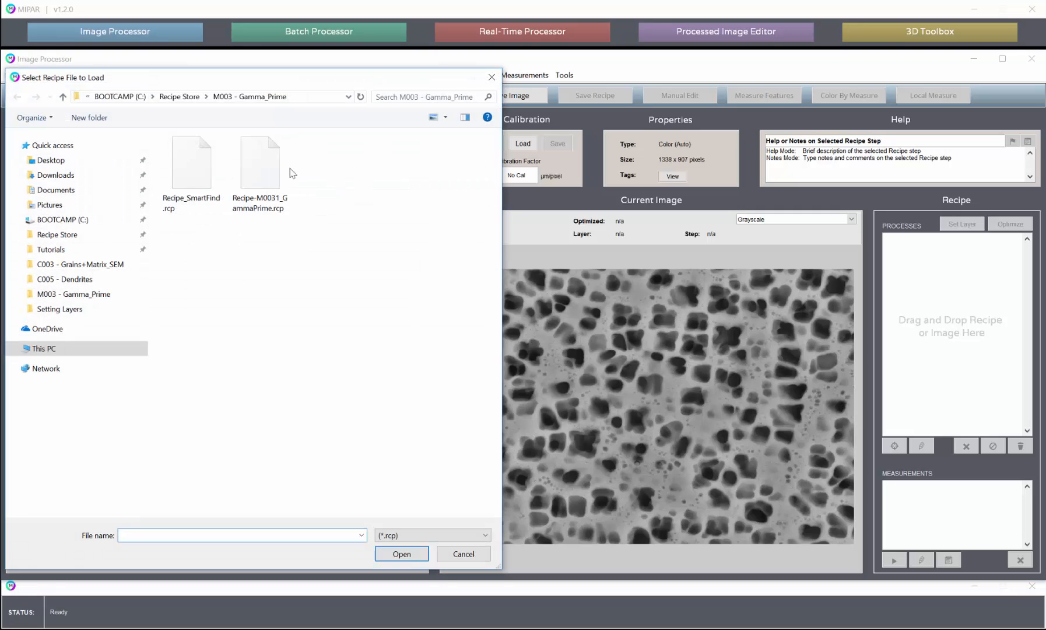
double_click(274, 169)
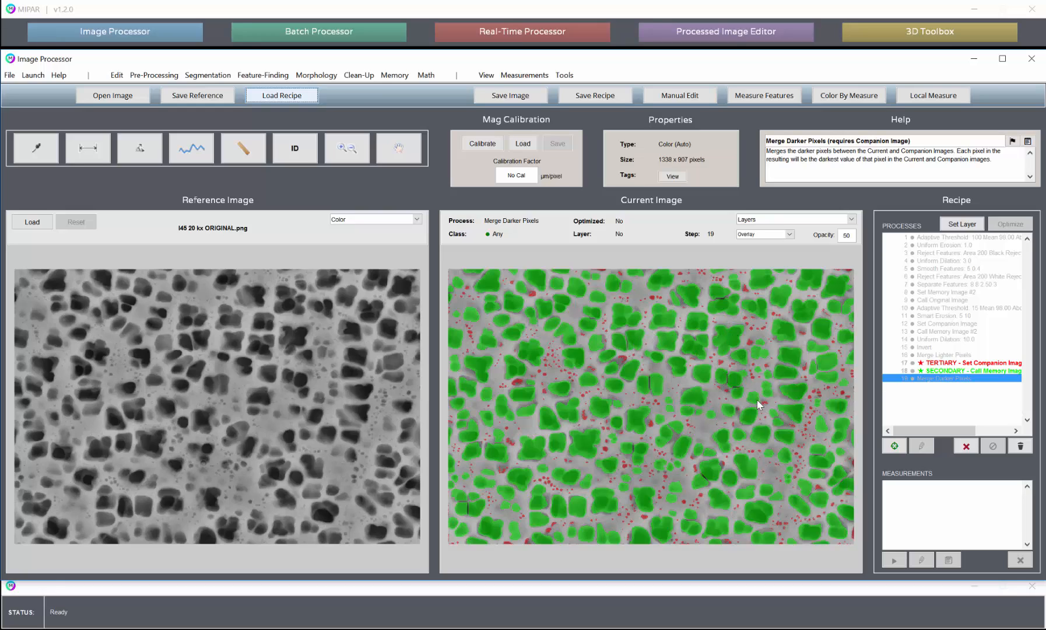
View the Local Measurements window for recipe step 18, the secondary Call Memory Image #2 result, and close it
click(932, 371)
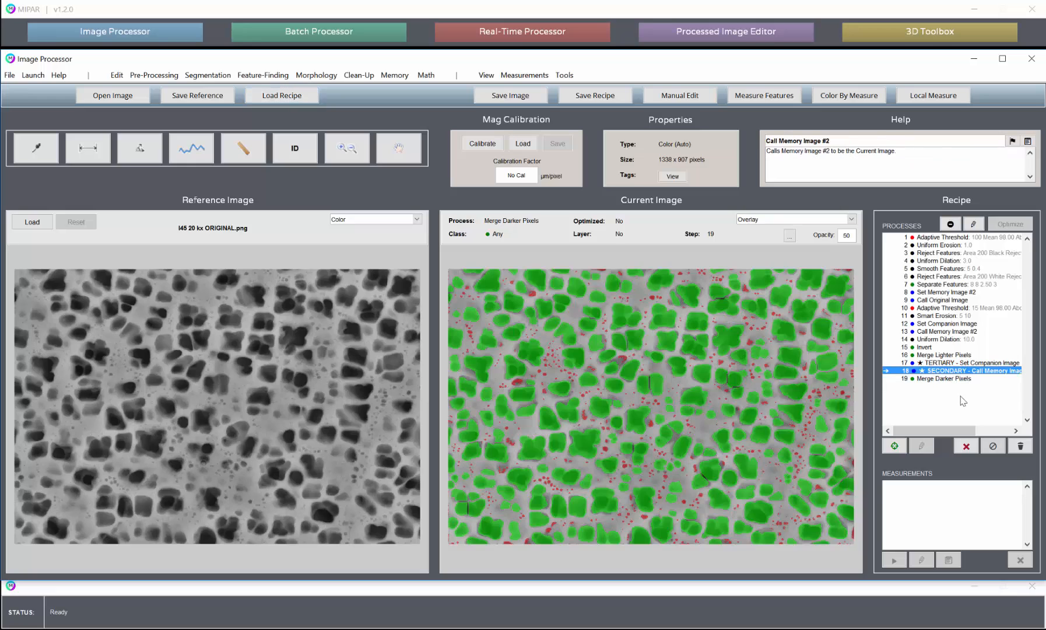
click(931, 97)
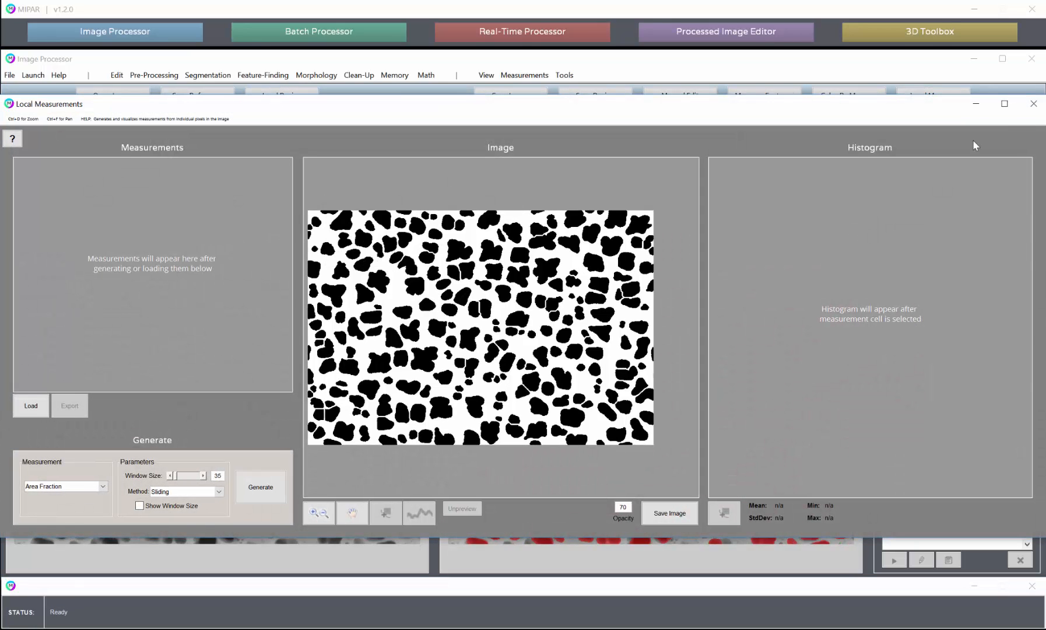
click(1034, 103)
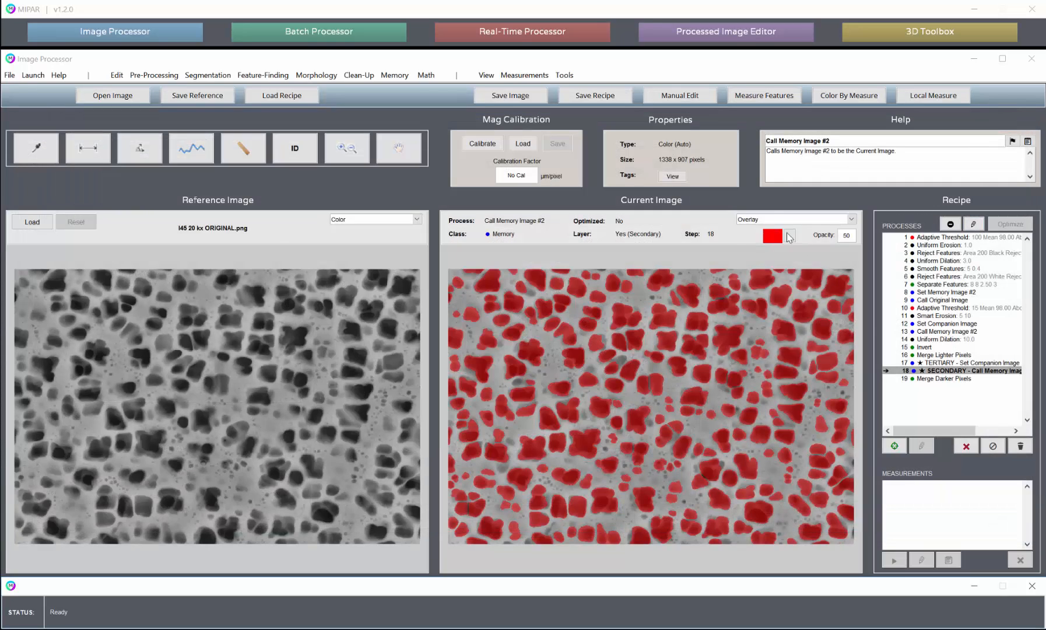
Show the current image in Layers view and open Local Measurements for the Secondary layer
click(770, 220)
click(758, 258)
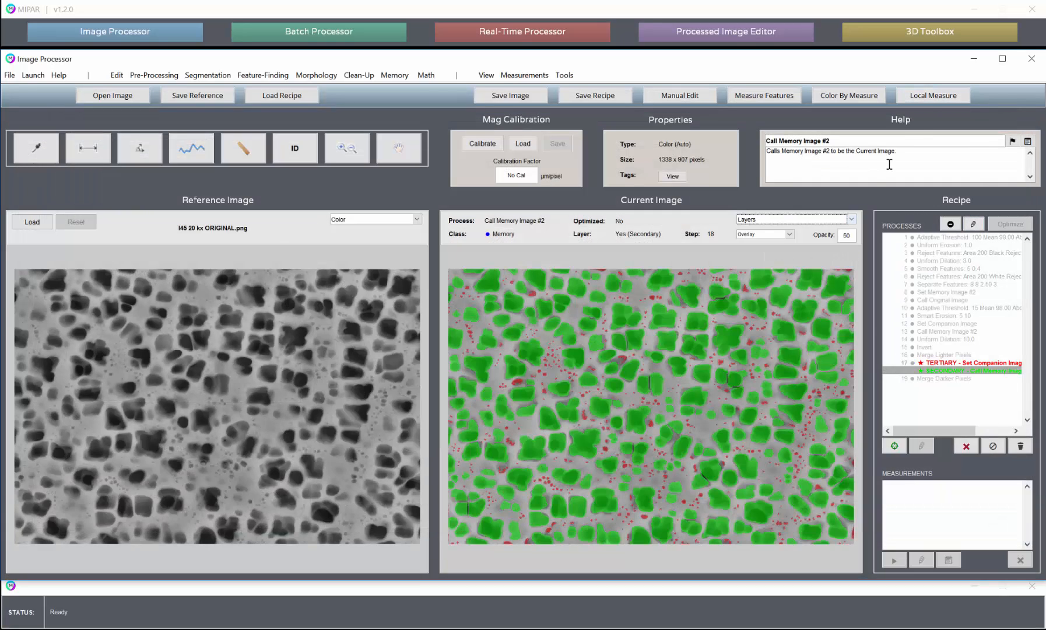
click(932, 96)
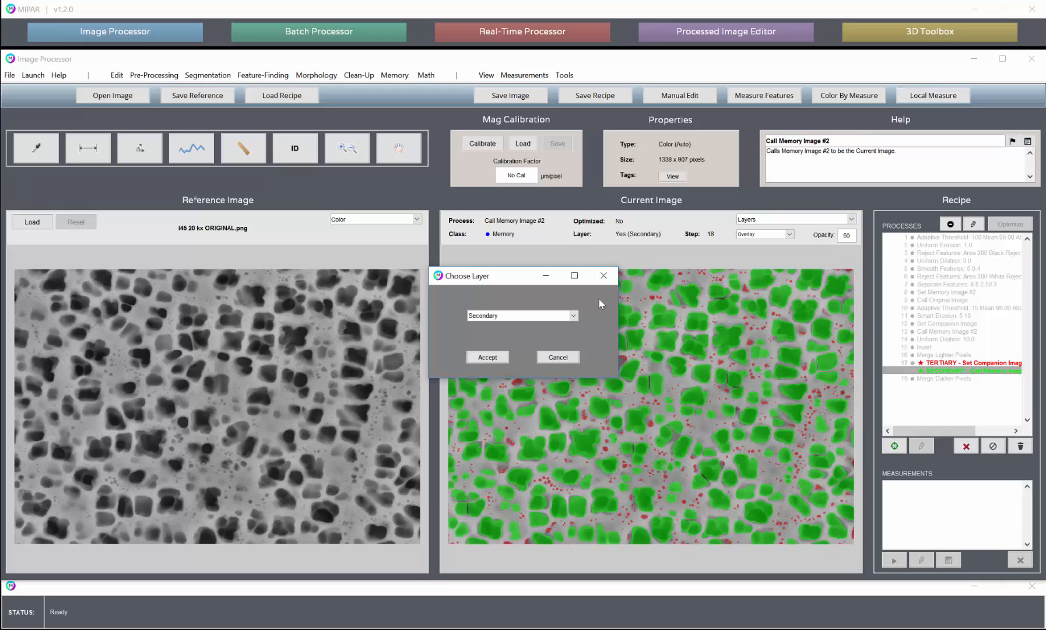
click(546, 318)
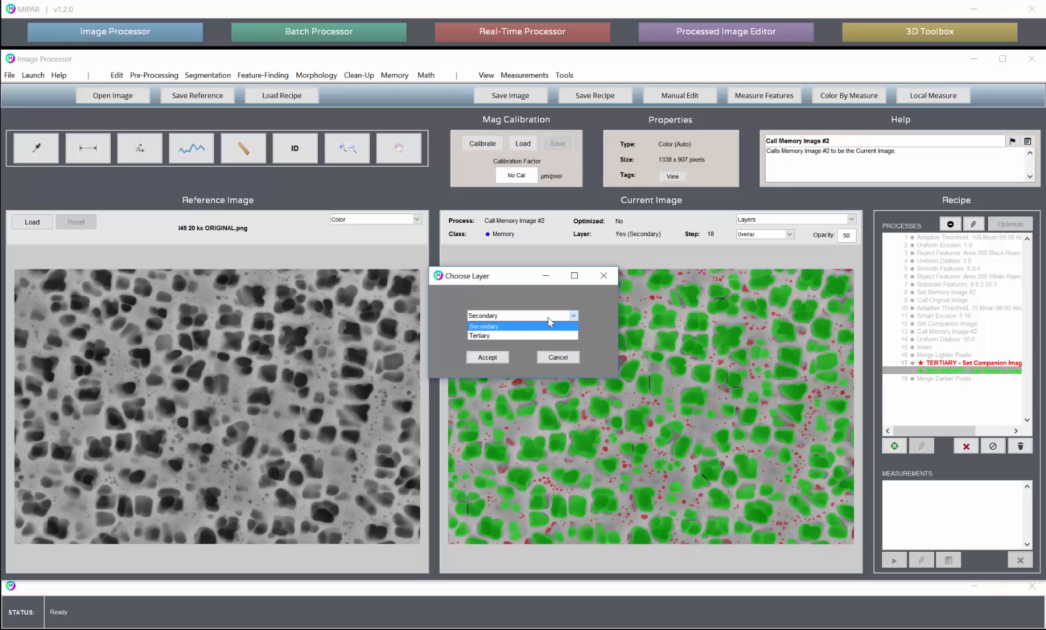
click(533, 327)
click(493, 355)
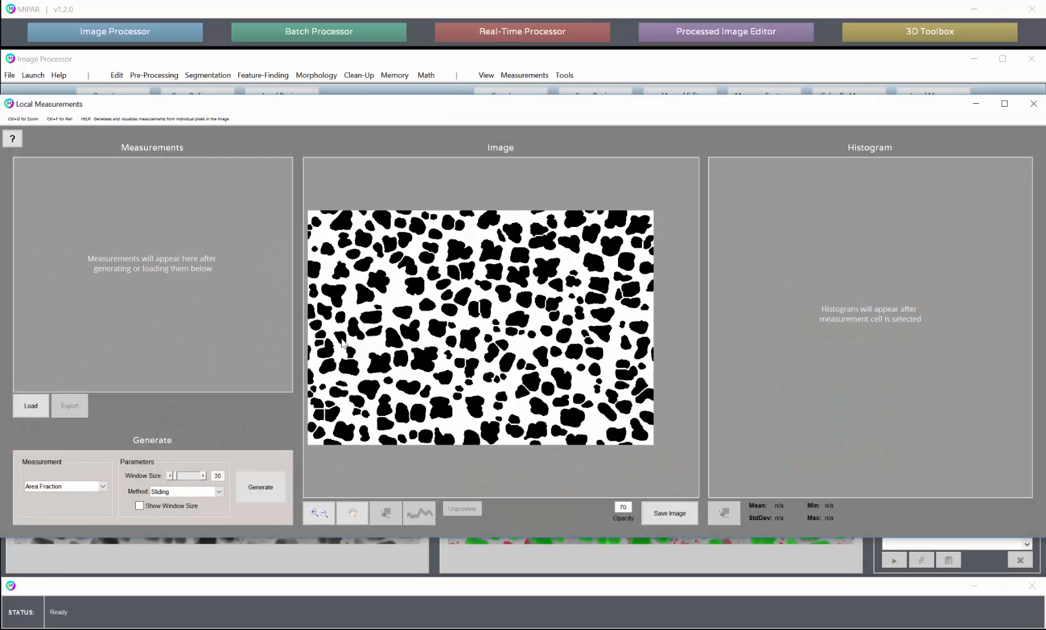
Review the available local measurement types and window methods, keeping Area Fraction and Sliding
click(69, 486)
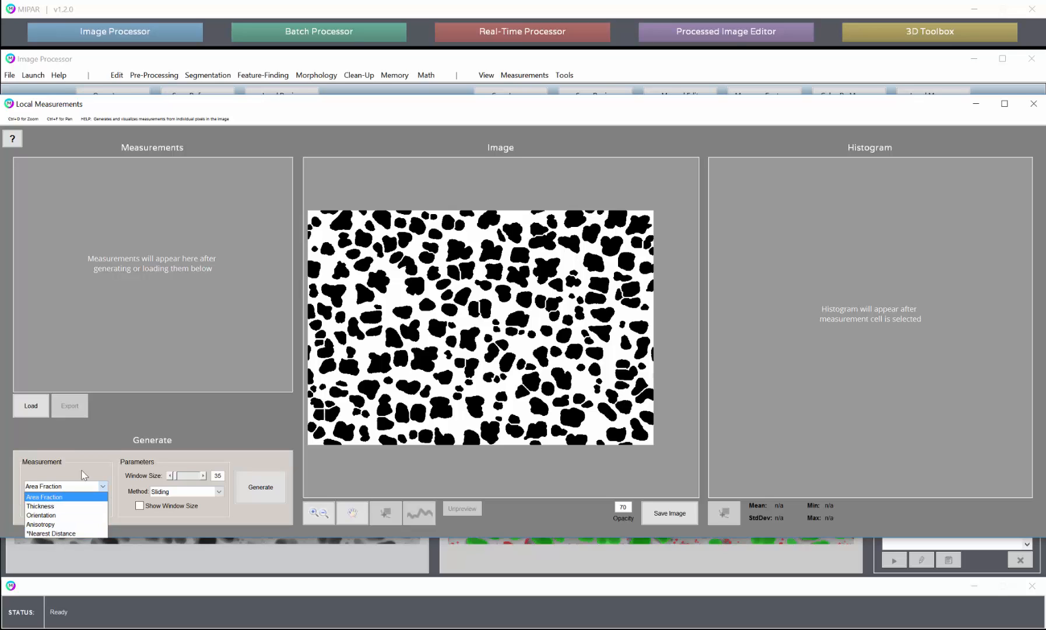
click(110, 437)
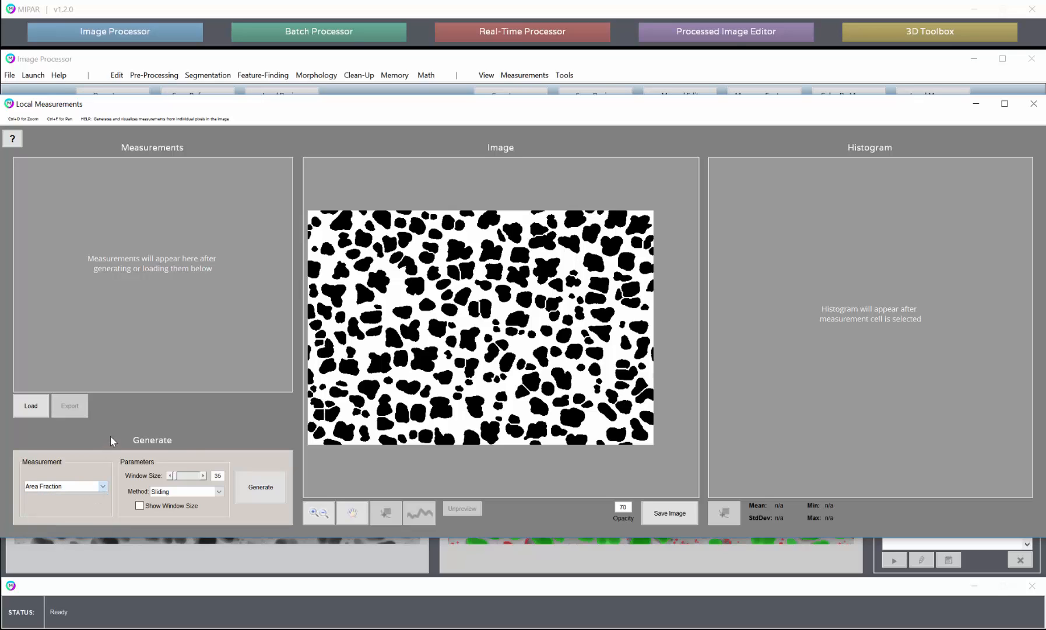
click(199, 496)
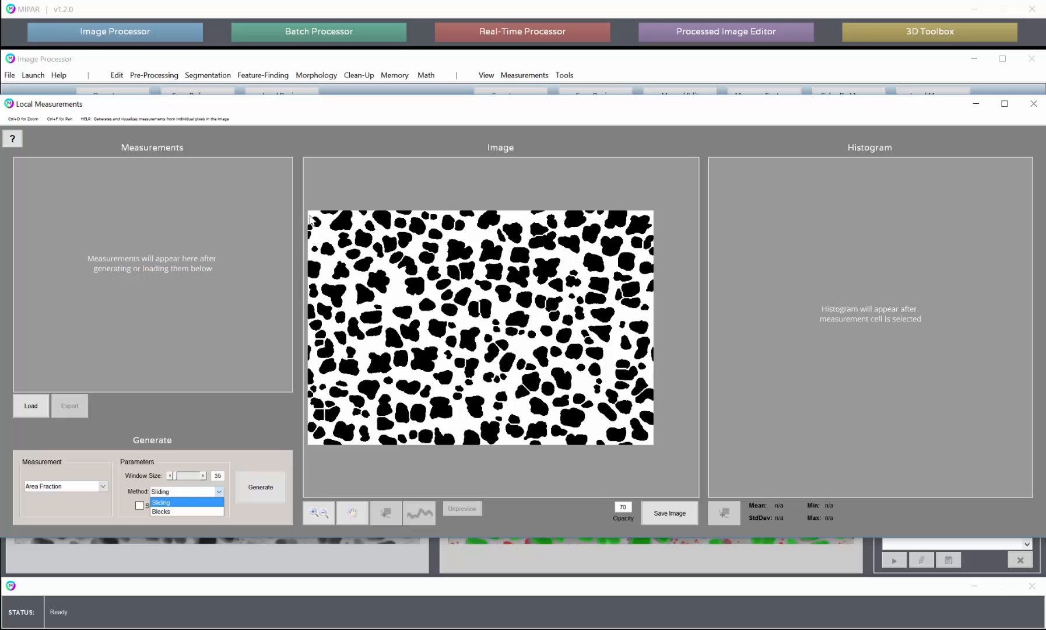
click(185, 511)
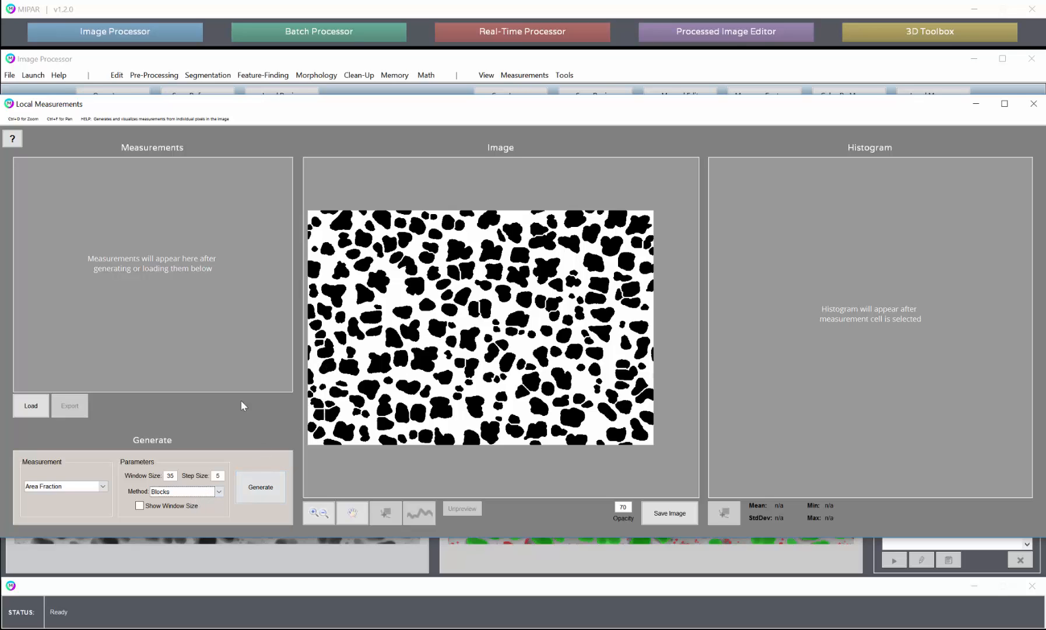
click(181, 493)
click(179, 511)
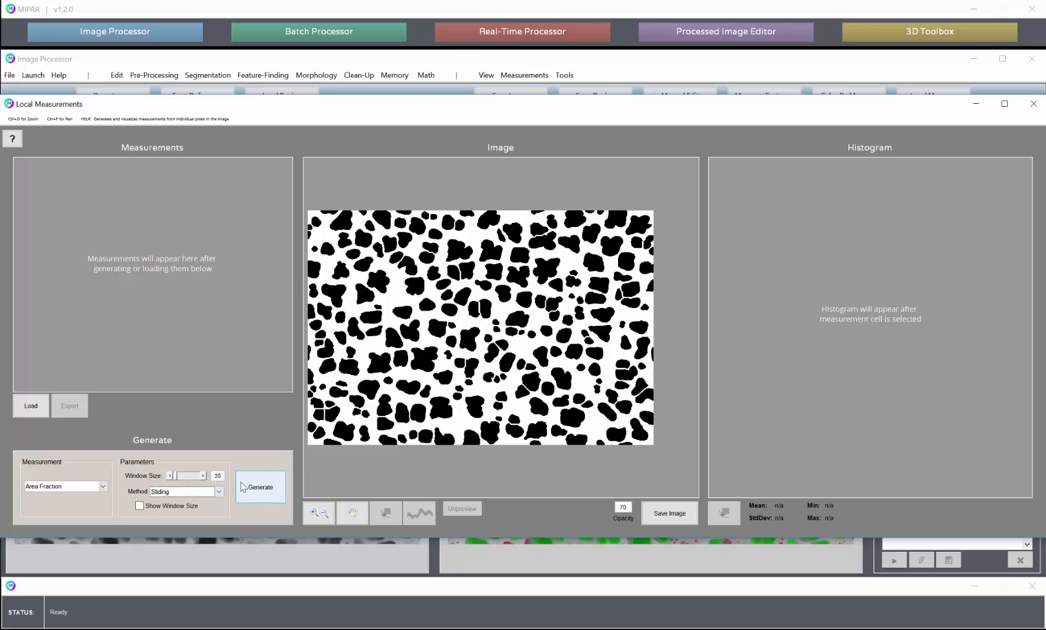
Display the measurement window outline, set the window size to 241 and generate the Area Fraction measurements
click(140, 506)
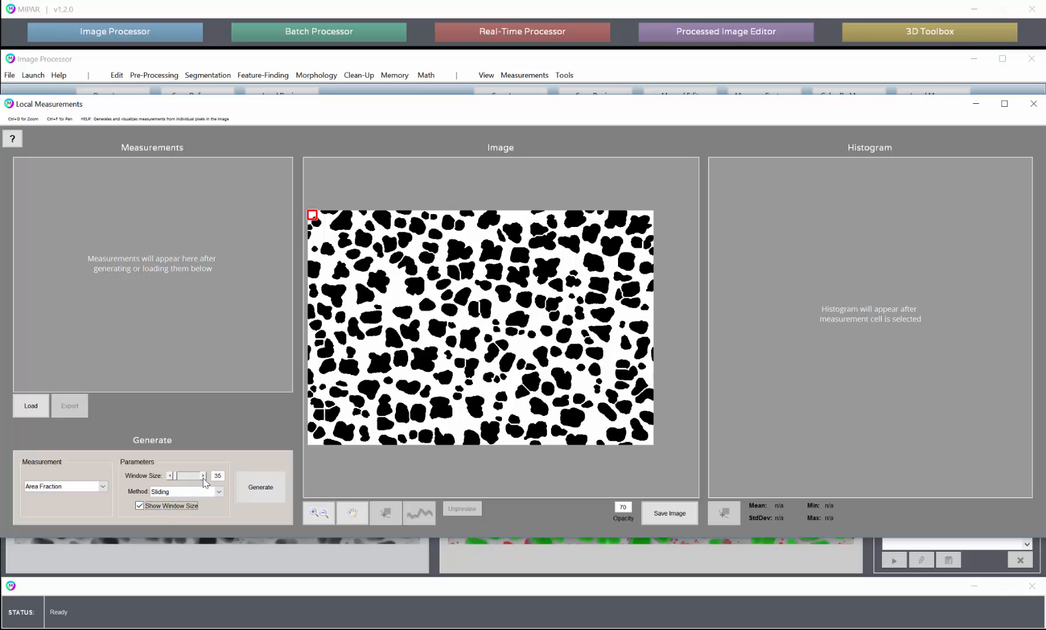
drag(174, 476, 185, 476)
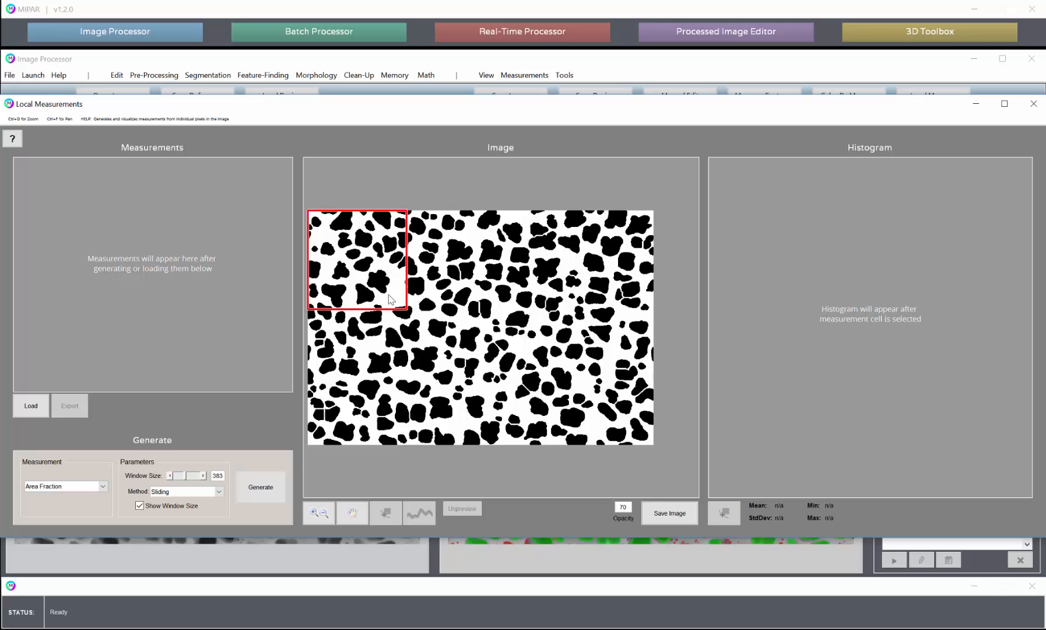
drag(190, 475, 185, 479)
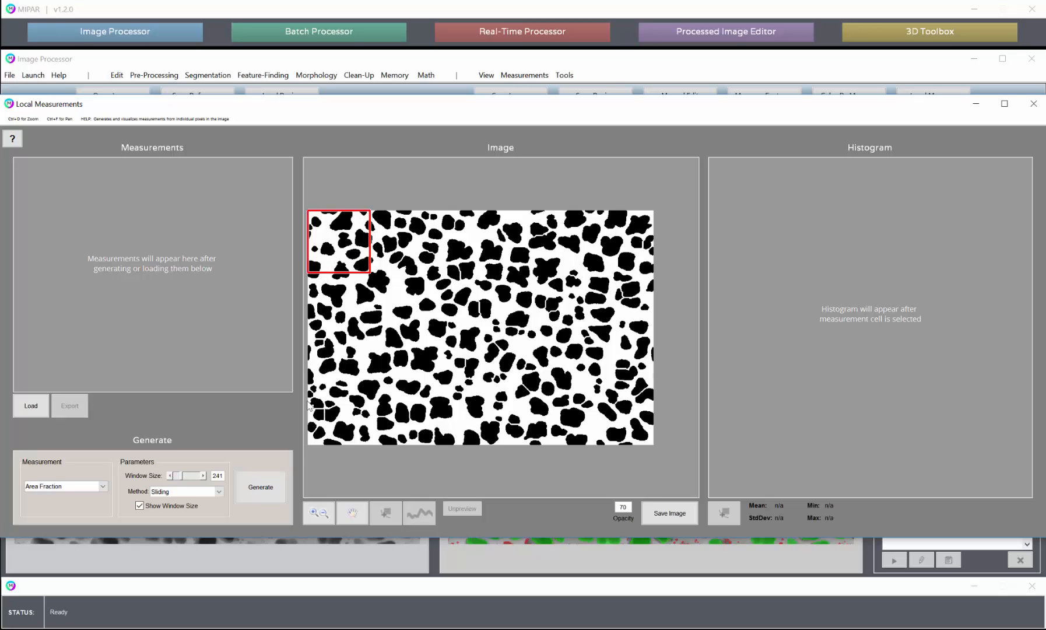
click(262, 487)
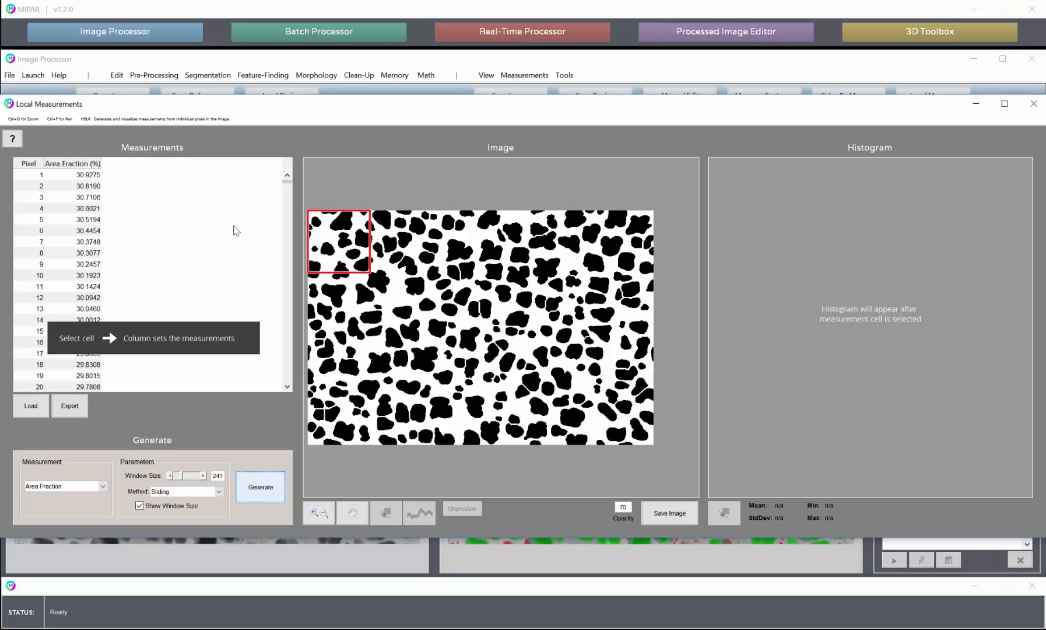
Display the Area Fraction measurements as a color map and histogram, and hide the window-size outline
mouse_move(286, 183)
mouse_down()
mouse_move(285, 239)
mouse_move(293, 179)
mouse_up()
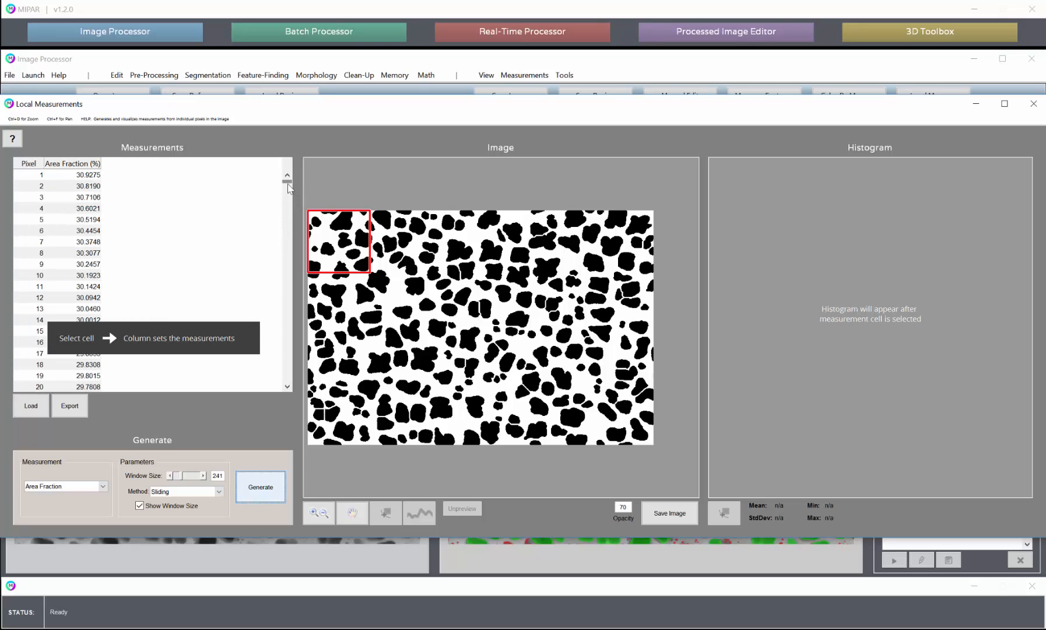
click(89, 221)
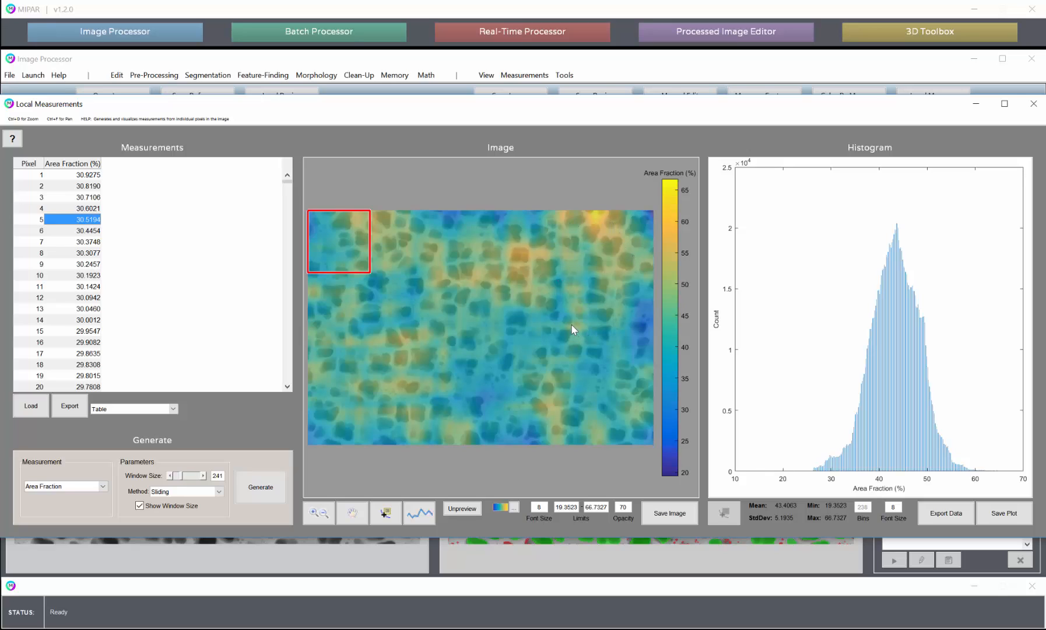
scroll(175, 490, down, 1)
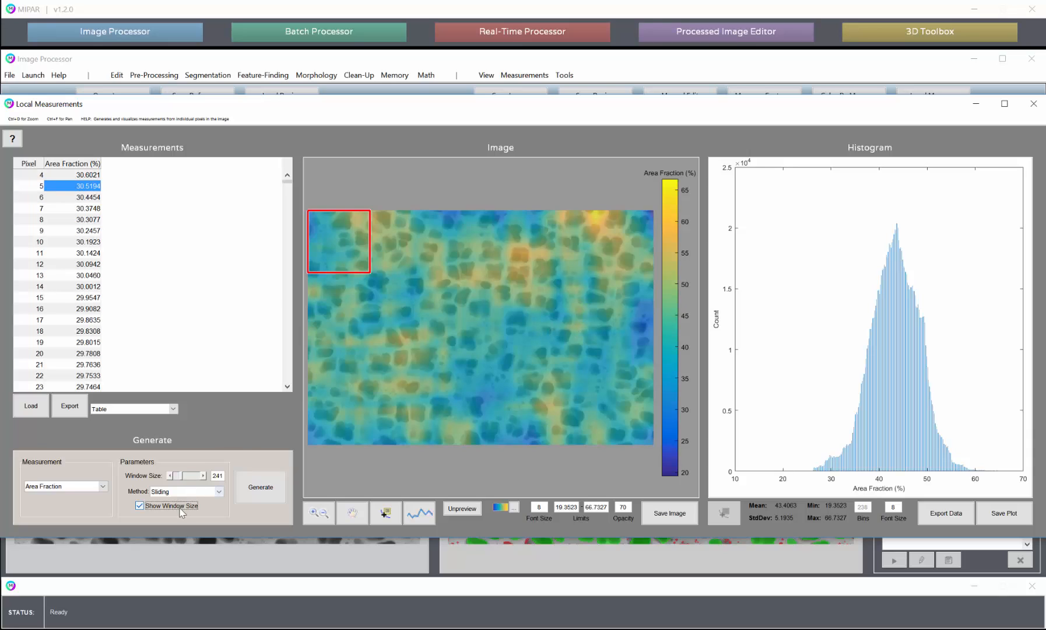
click(139, 506)
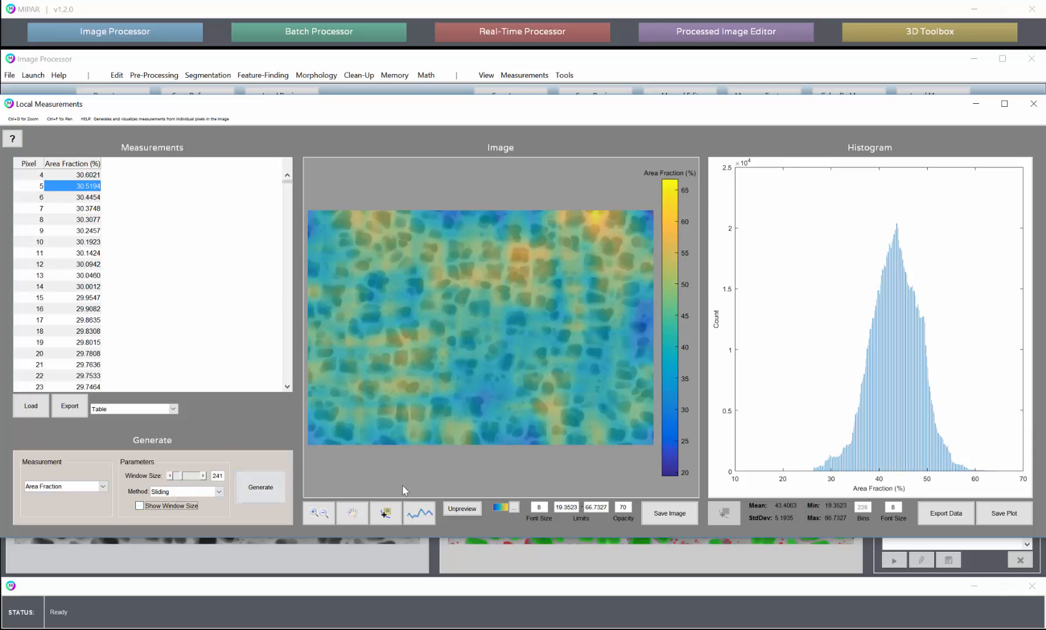
Examine the Area Fraction color map and its histogram with its statistics at different magnifications
click(318, 513)
scroll(458, 306, down, 2)
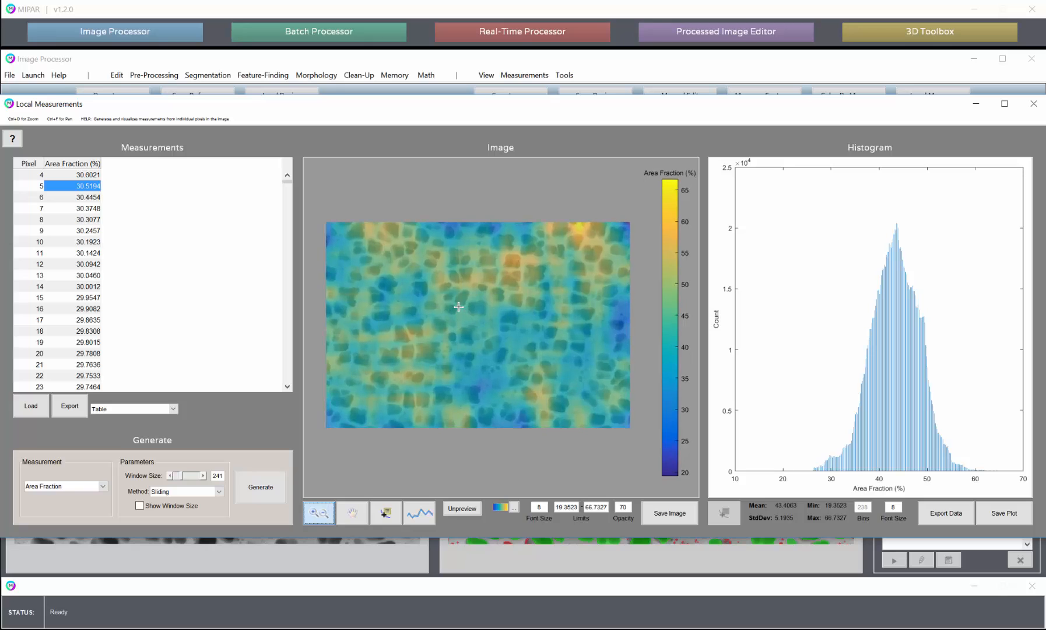
scroll(458, 306, up, 4)
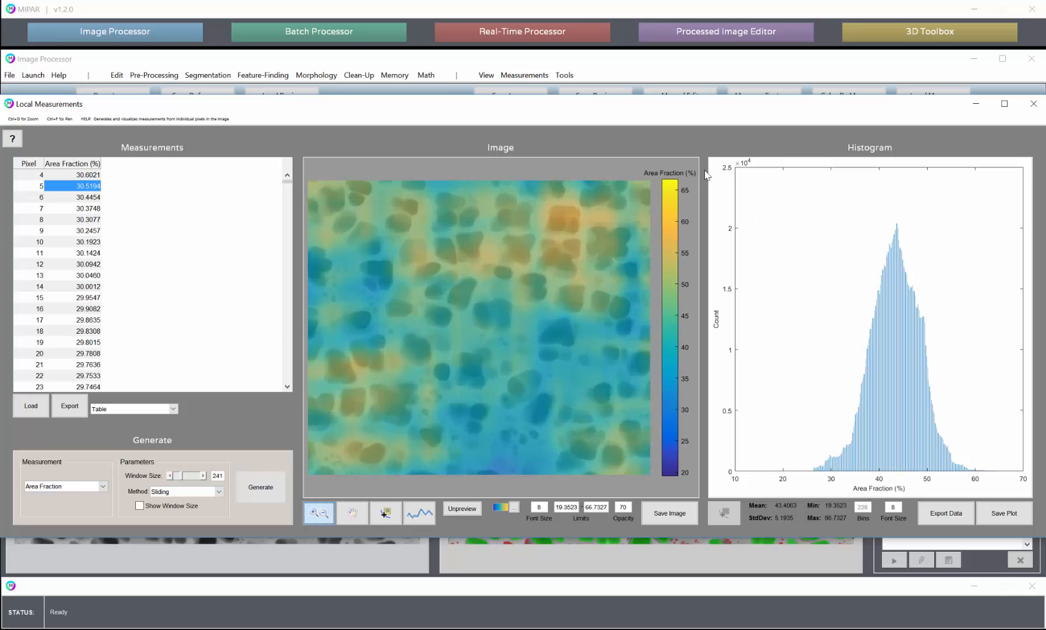
scroll(499, 300, down, 2)
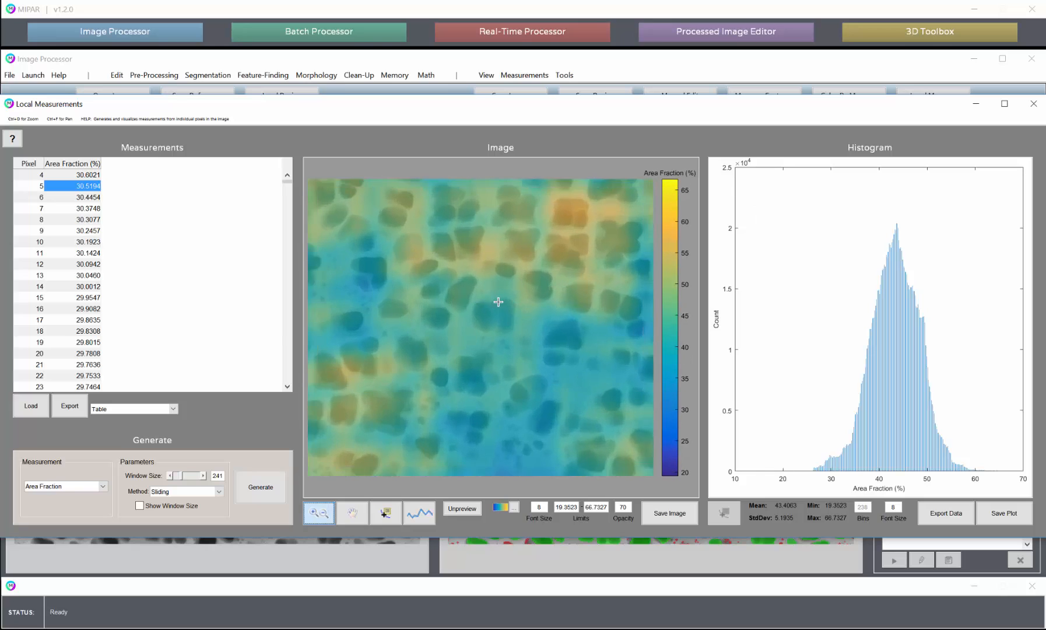
scroll(499, 300, down, 2)
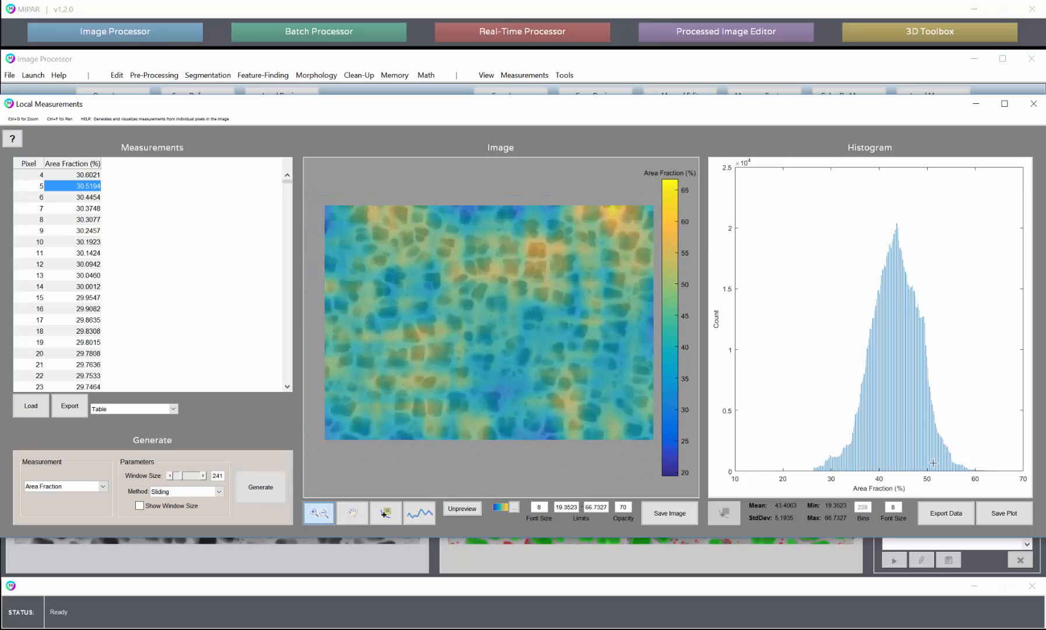
scroll(906, 307, up, 1)
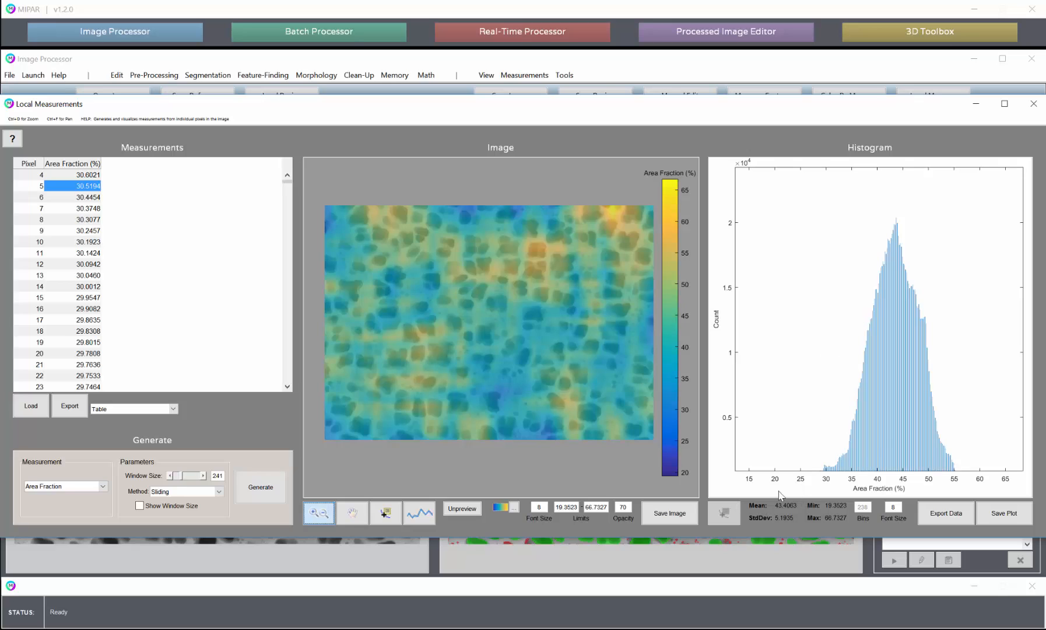
right_click(763, 512)
click(499, 527)
Plot an Area Fraction line profile diagonally from the map's lower right area to its upper middle, and close the plot
click(420, 512)
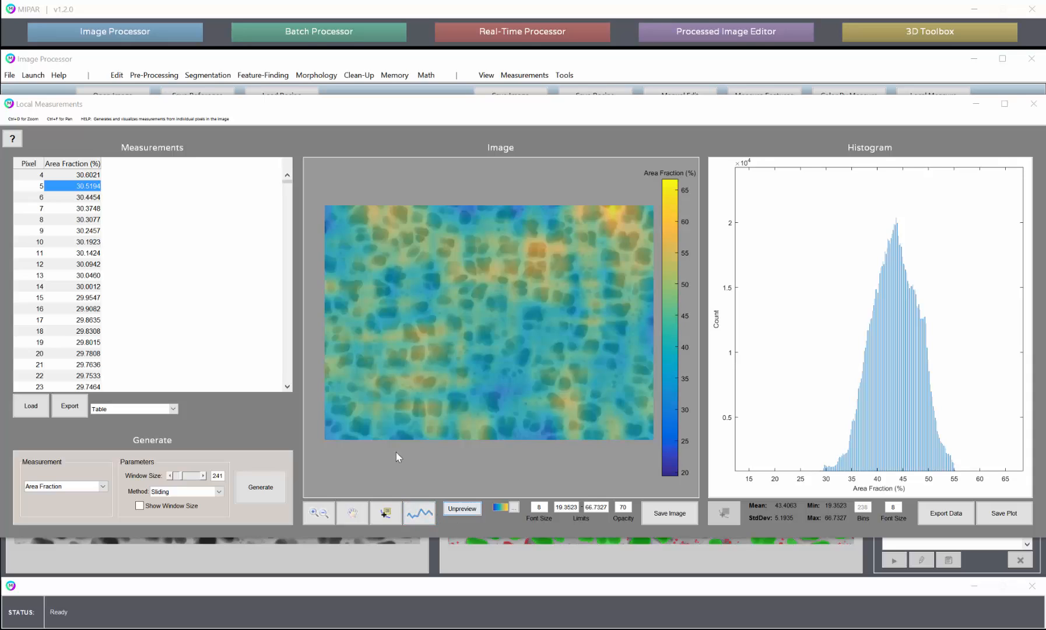
click(419, 513)
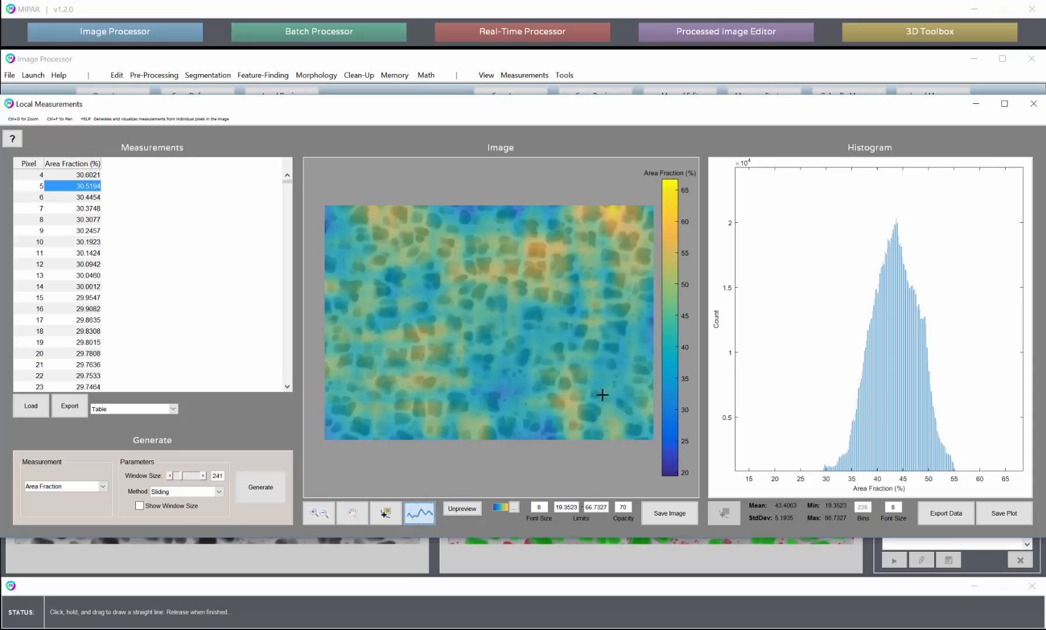
mouse_move(603, 394)
mouse_down()
mouse_move(544, 274)
mouse_move(504, 229)
mouse_up()
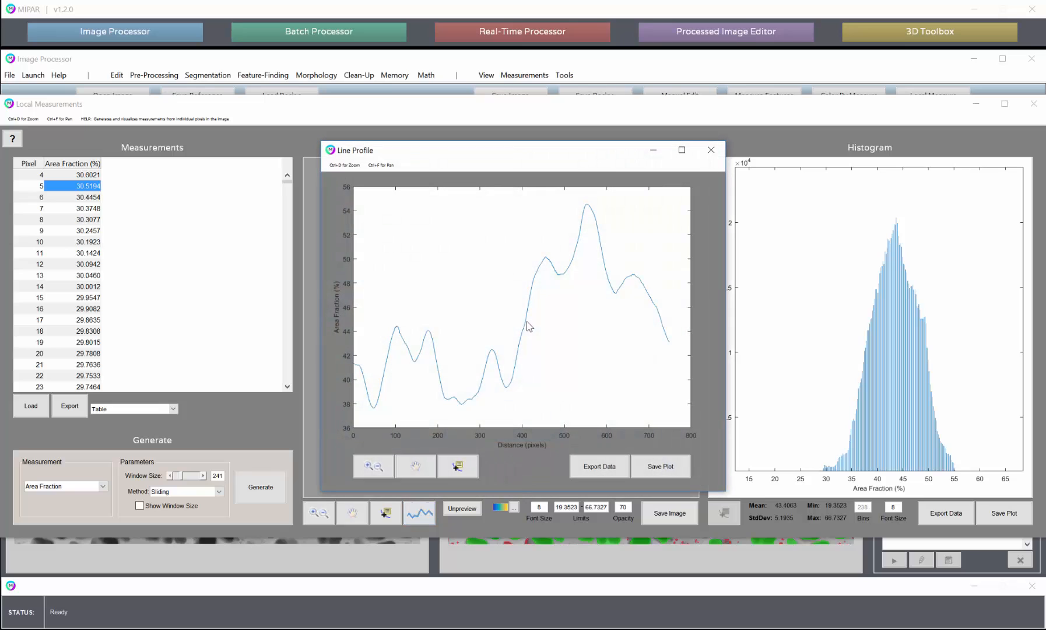
click(711, 151)
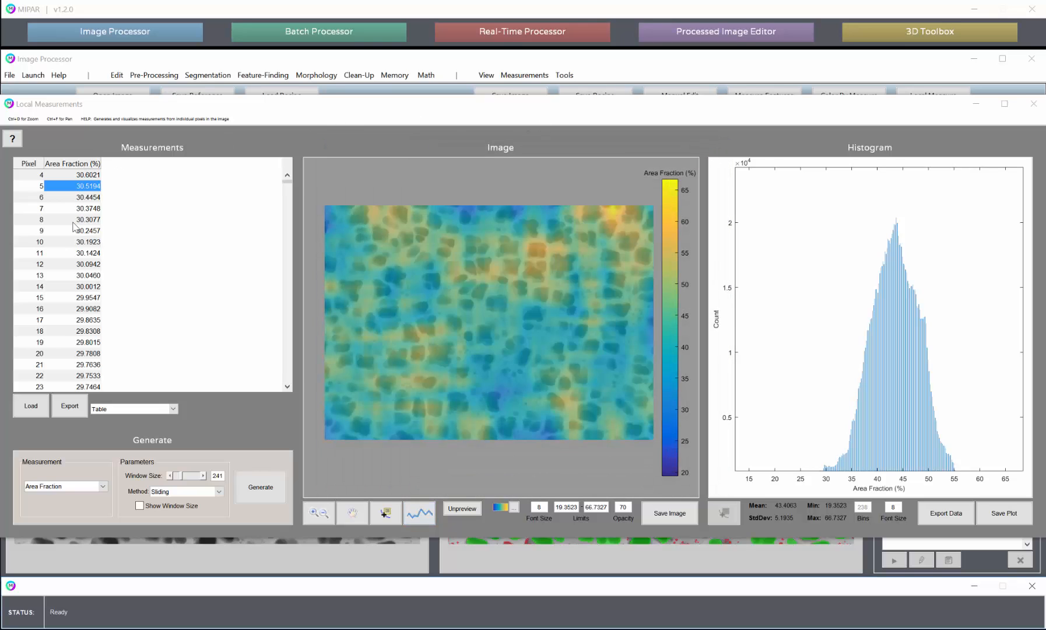
Review the measurement export options and compare the Area Fraction color map with the underlying binary image
click(80, 406)
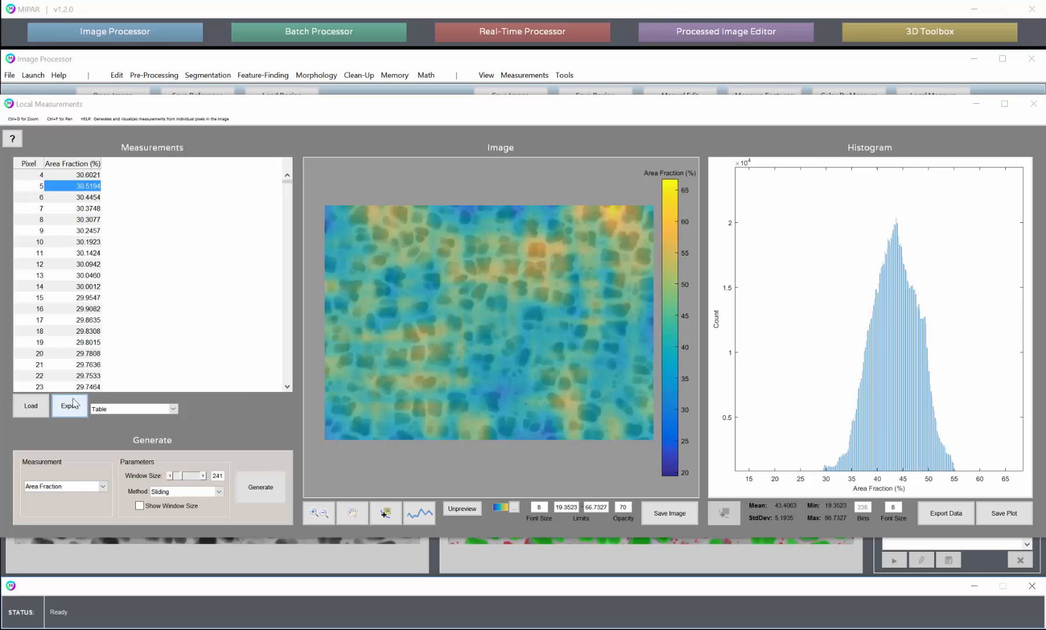
click(118, 410)
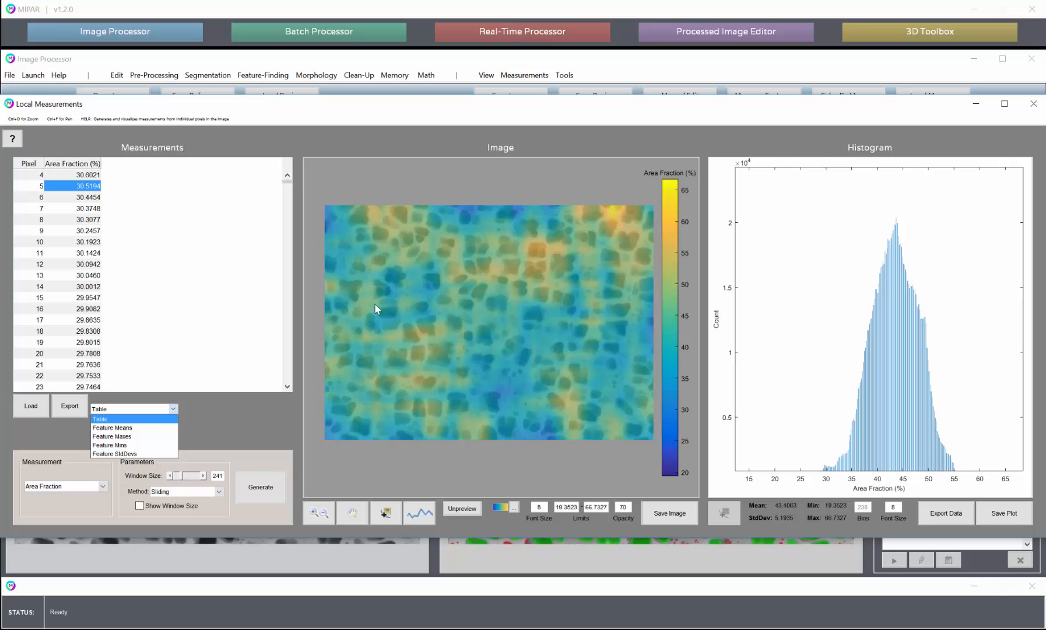
click(248, 416)
click(462, 508)
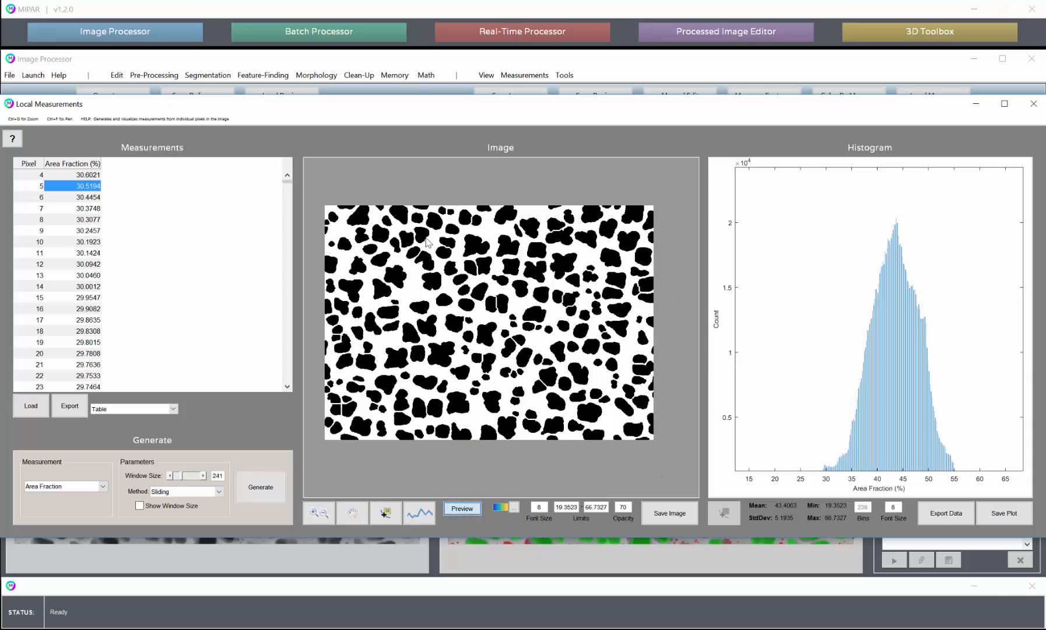
click(463, 510)
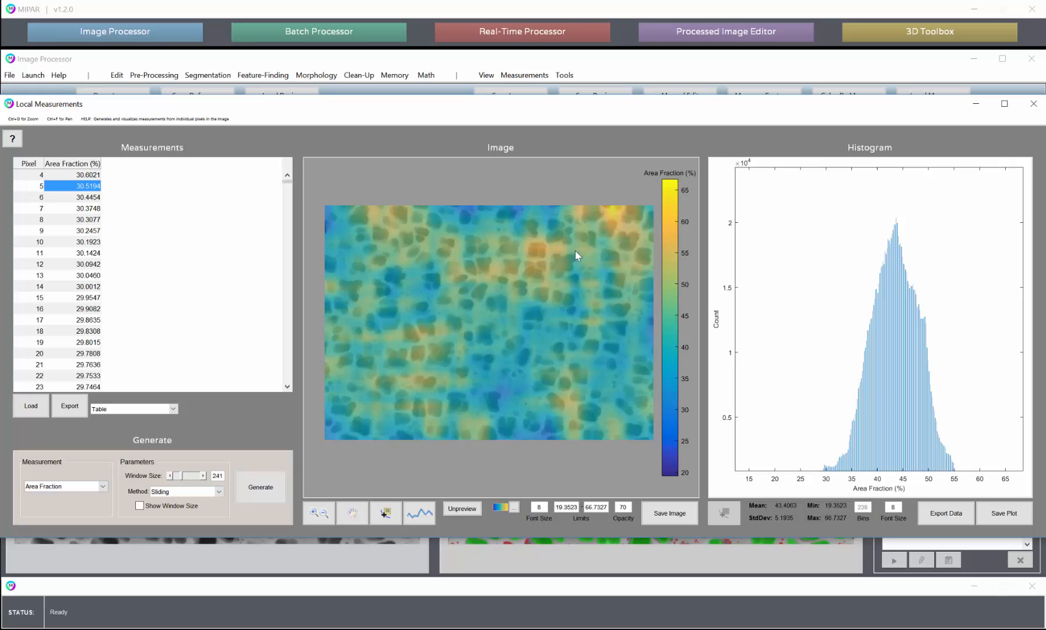
Close the local measurements and start coloring features by measurement on the Secondary layer
click(1034, 103)
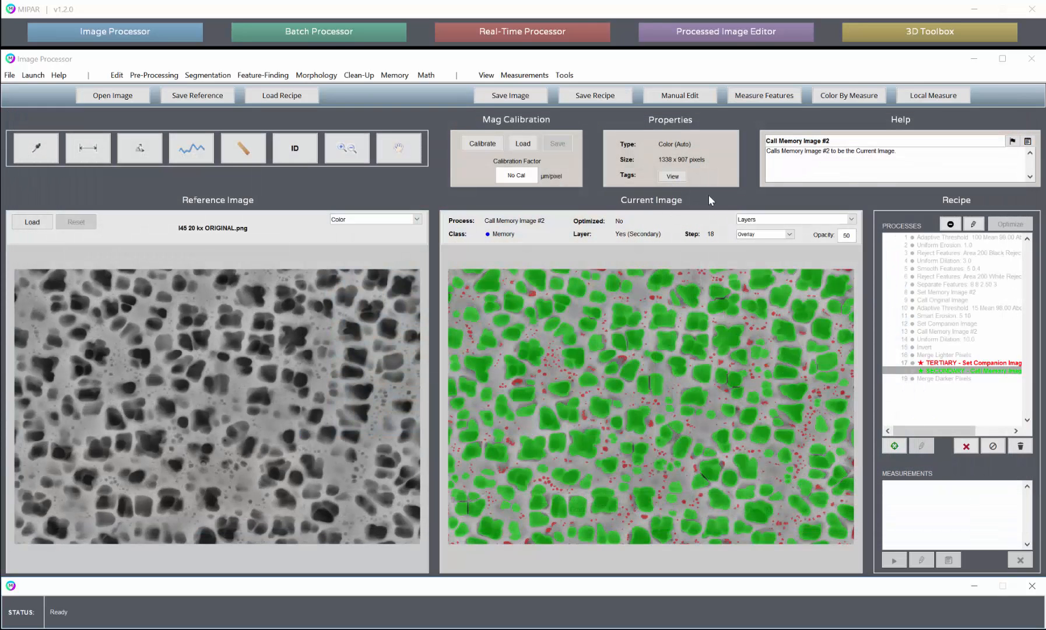
click(838, 98)
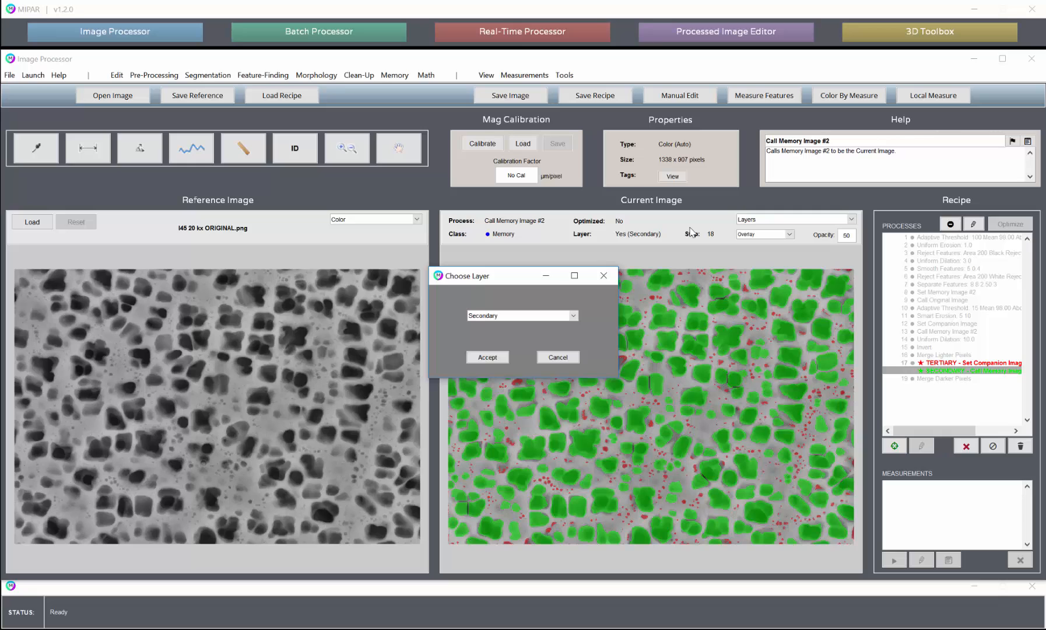
click(488, 357)
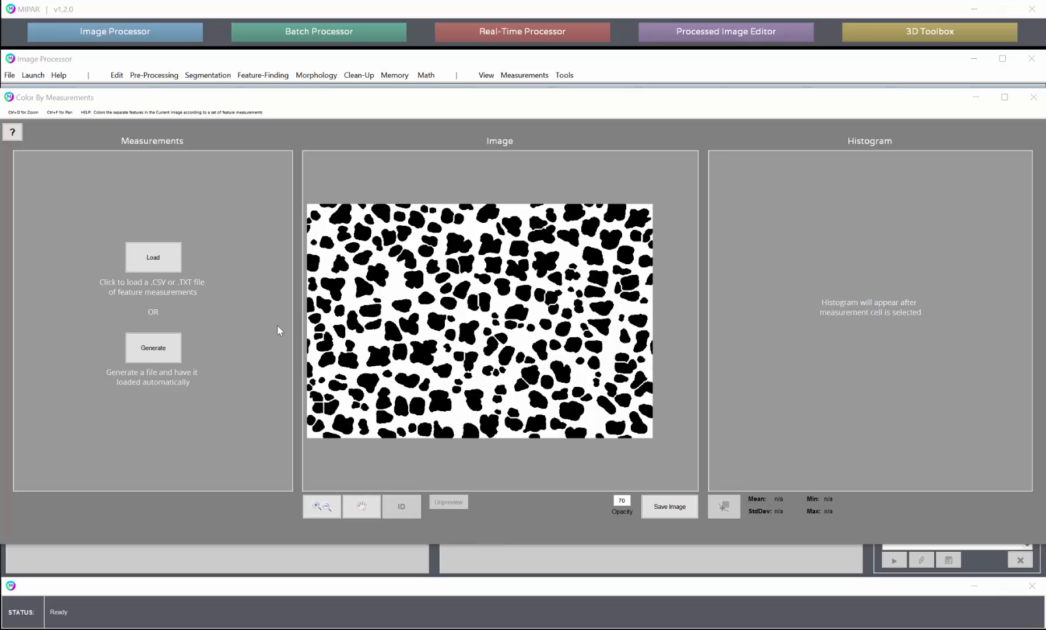
Generate Equivalent Diameter measurements for the features and display them as a feature color map with a histogram
click(168, 348)
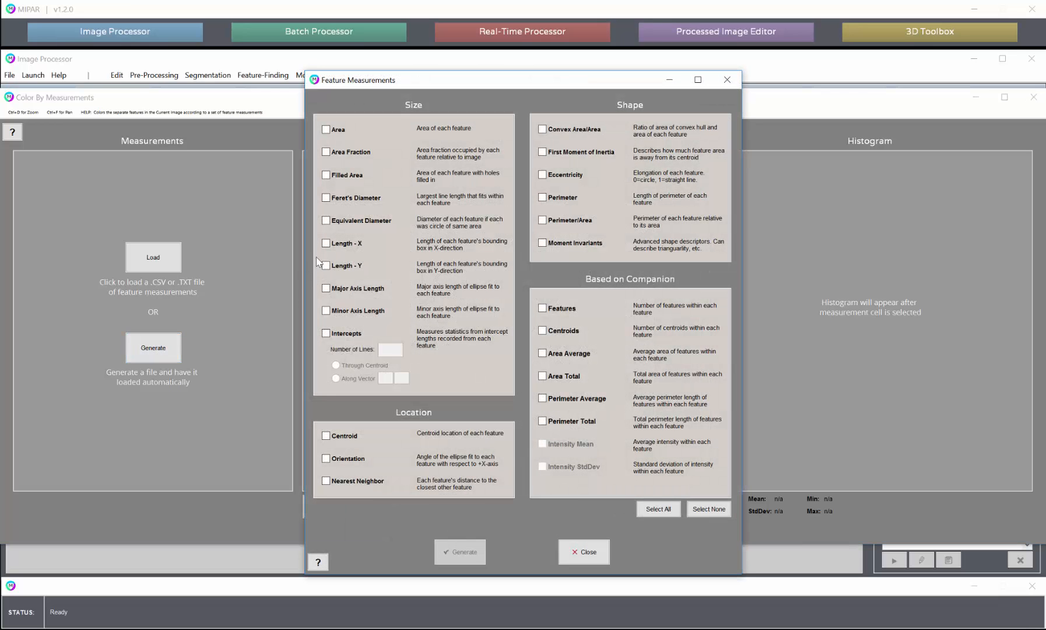
click(349, 222)
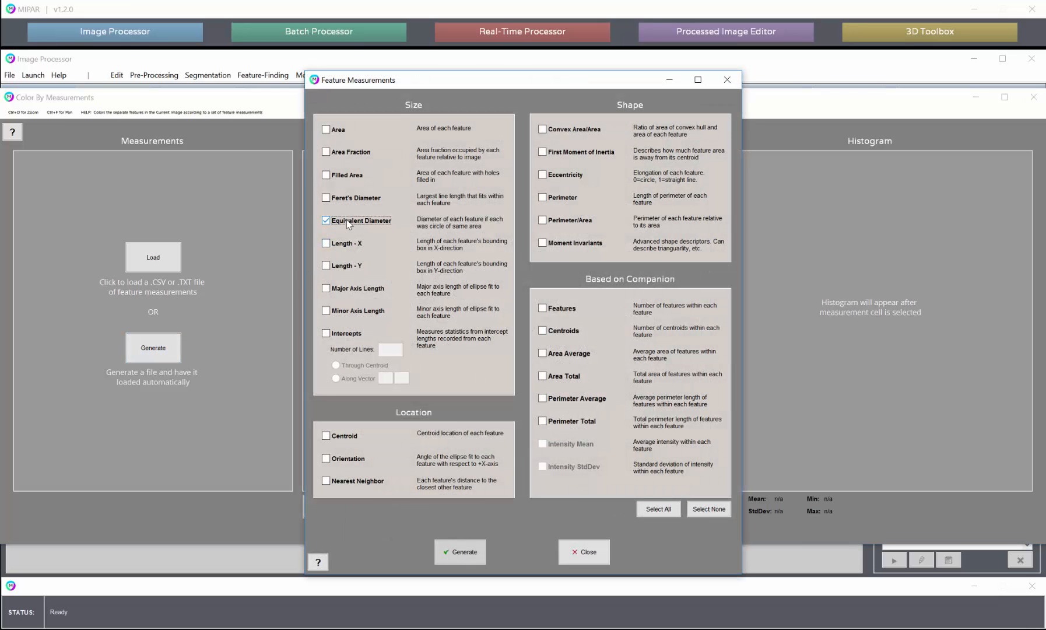
click(460, 552)
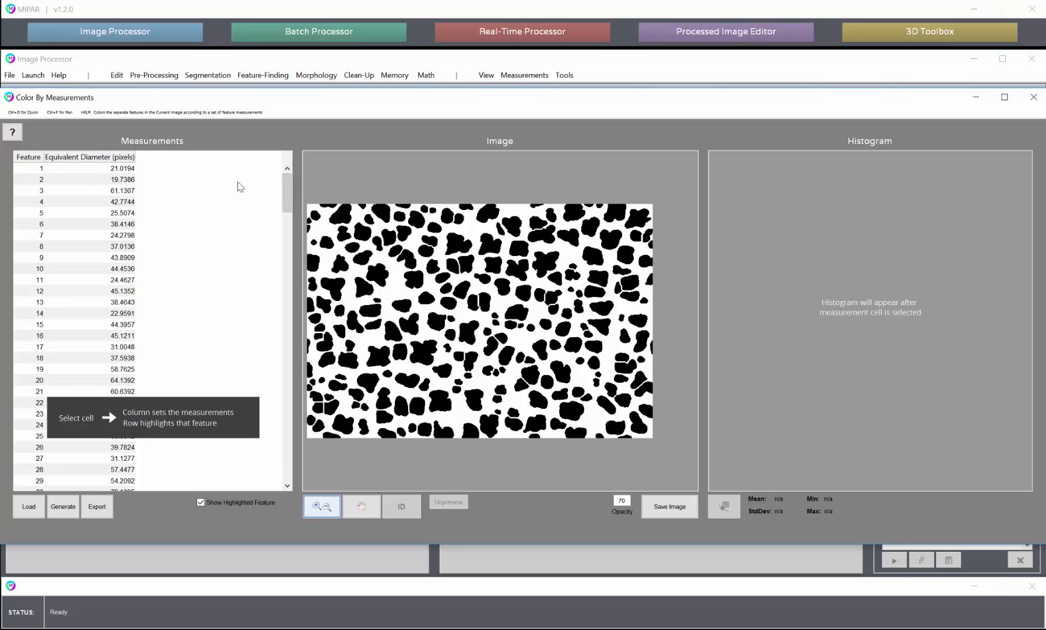
mouse_move(287, 194)
mouse_down()
mouse_move(286, 225)
mouse_move(283, 174)
mouse_up()
mouse_move(287, 192)
mouse_down()
mouse_move(274, 249)
mouse_move(275, 184)
mouse_up()
click(116, 205)
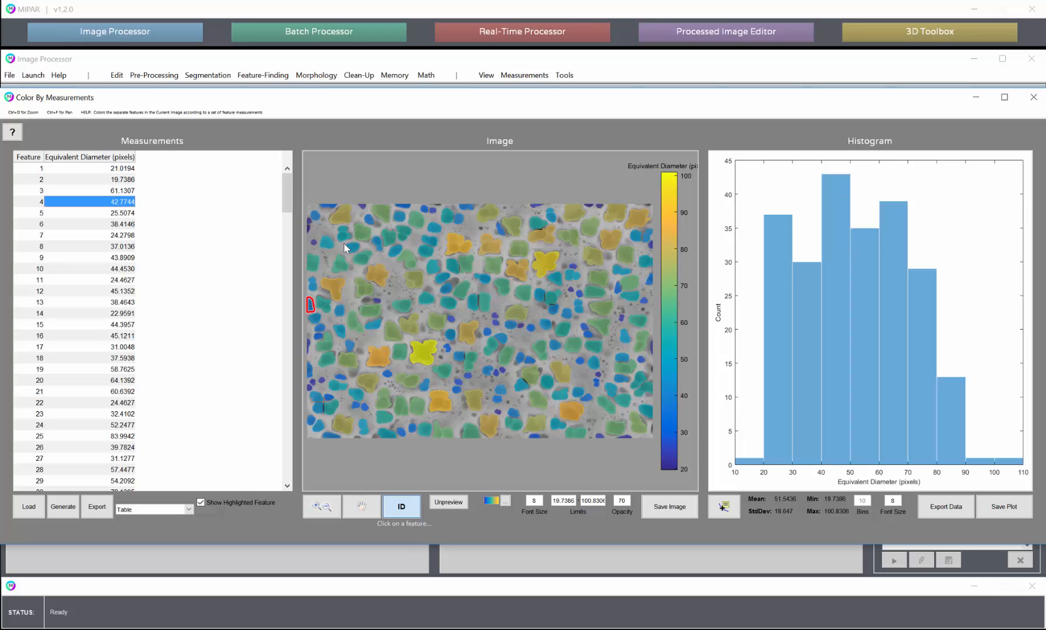
mouse_move(288, 198)
mouse_down()
mouse_move(289, 217)
mouse_move(290, 198)
mouse_up()
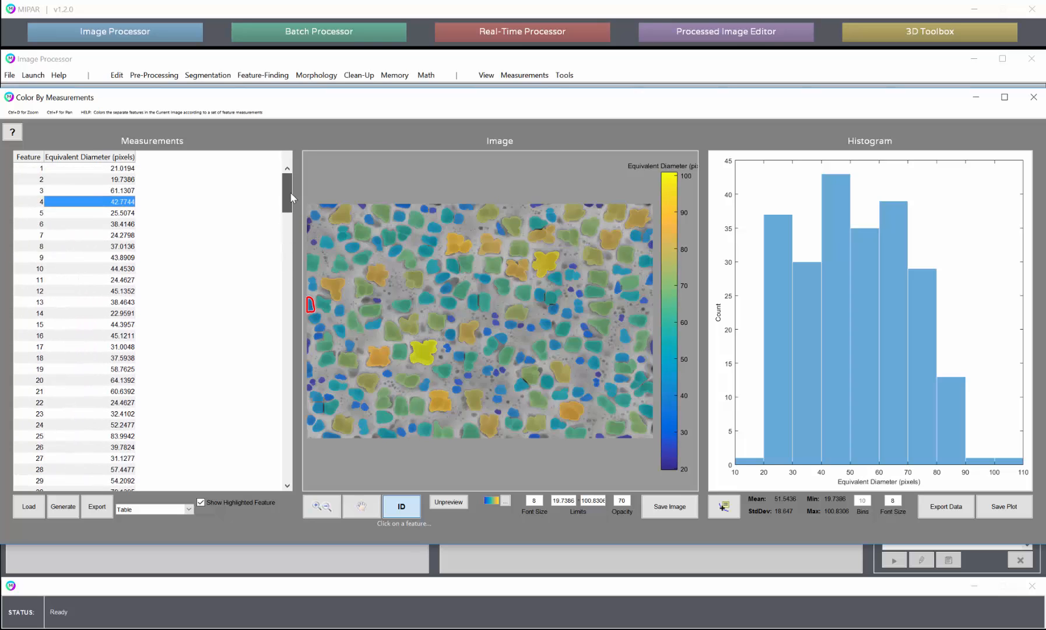
Export the Local Means of the Equivalent Diameter to the Local Measure tool with a window size of 241
click(138, 511)
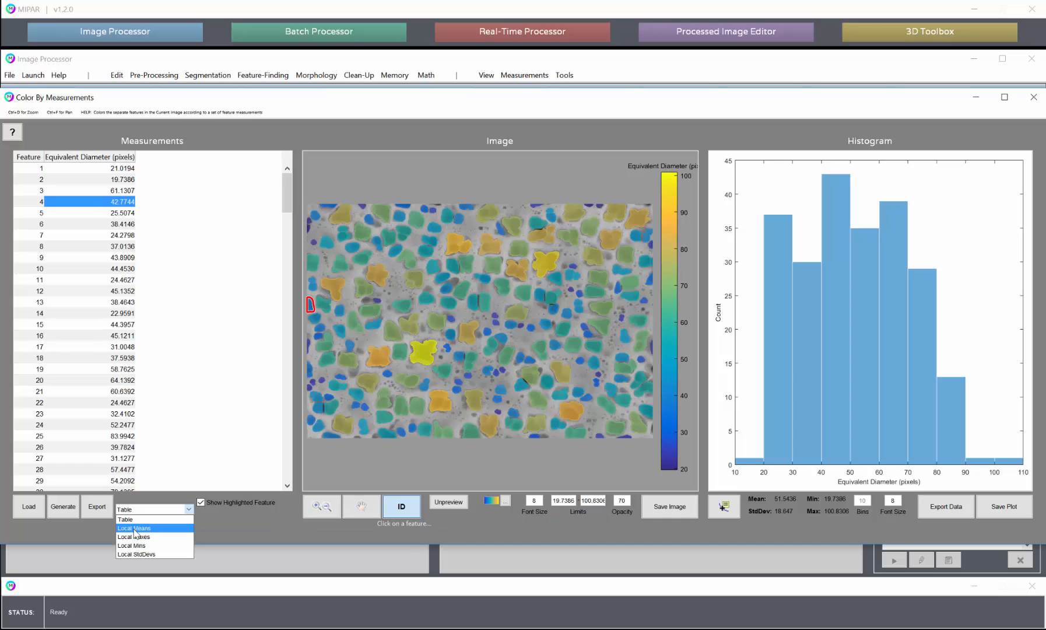
click(135, 528)
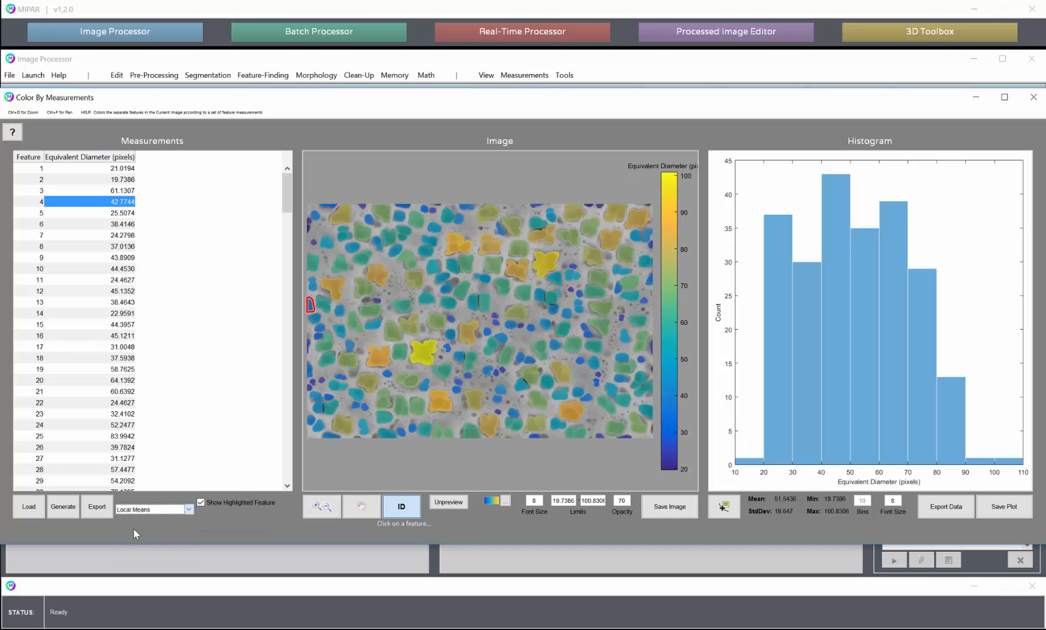
double_click(162, 523)
text(241)
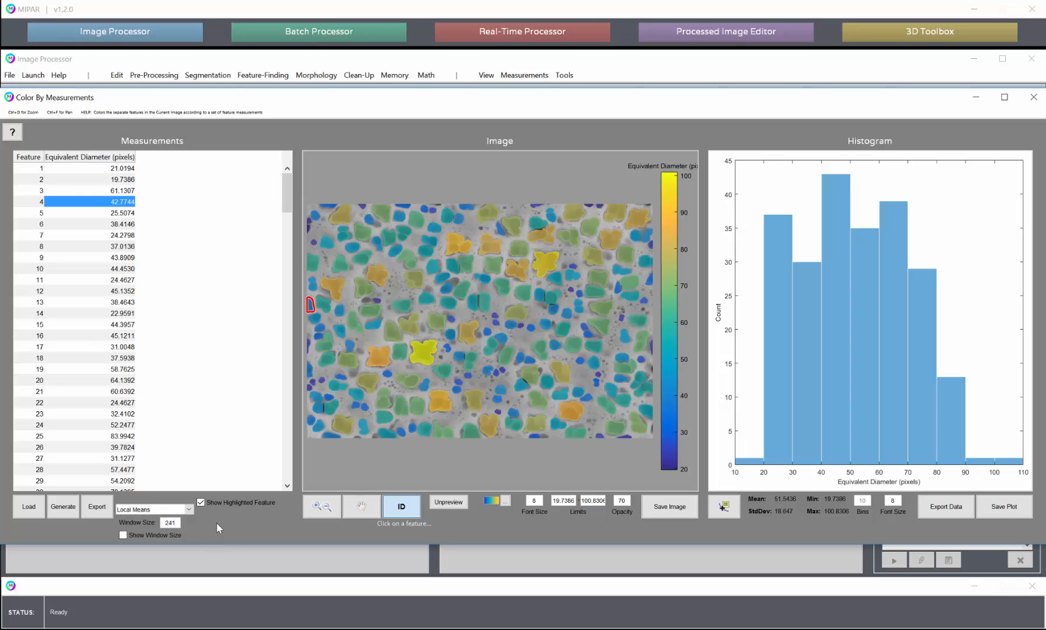
click(152, 538)
click(96, 506)
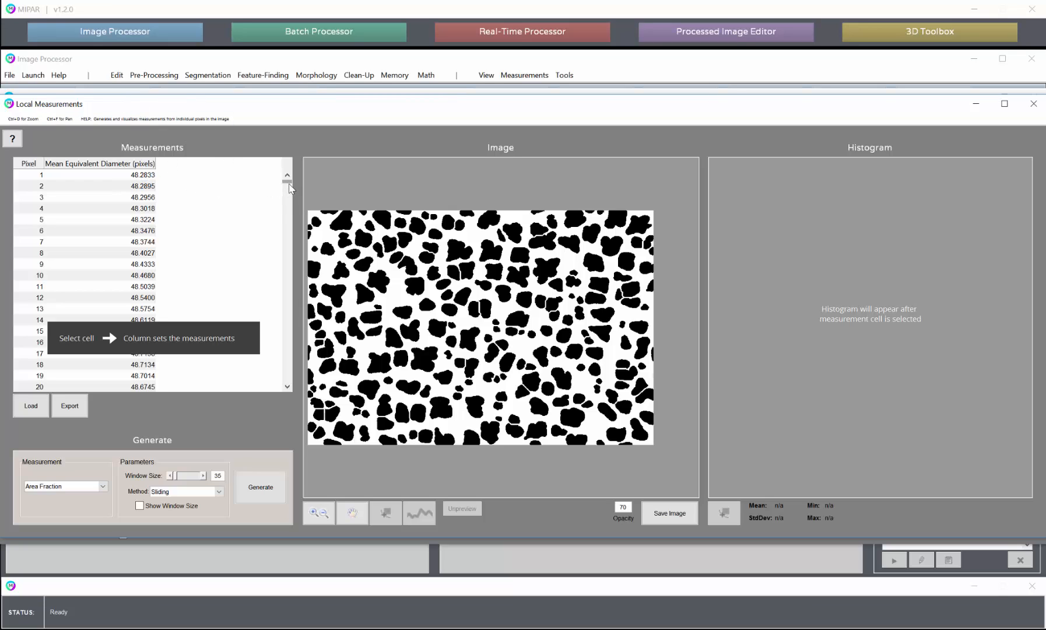
Display the Mean Equivalent Diameter measurements as a local color map and histogram
mouse_move(288, 183)
mouse_down()
mouse_move(290, 257)
mouse_move(285, 185)
mouse_up()
click(140, 220)
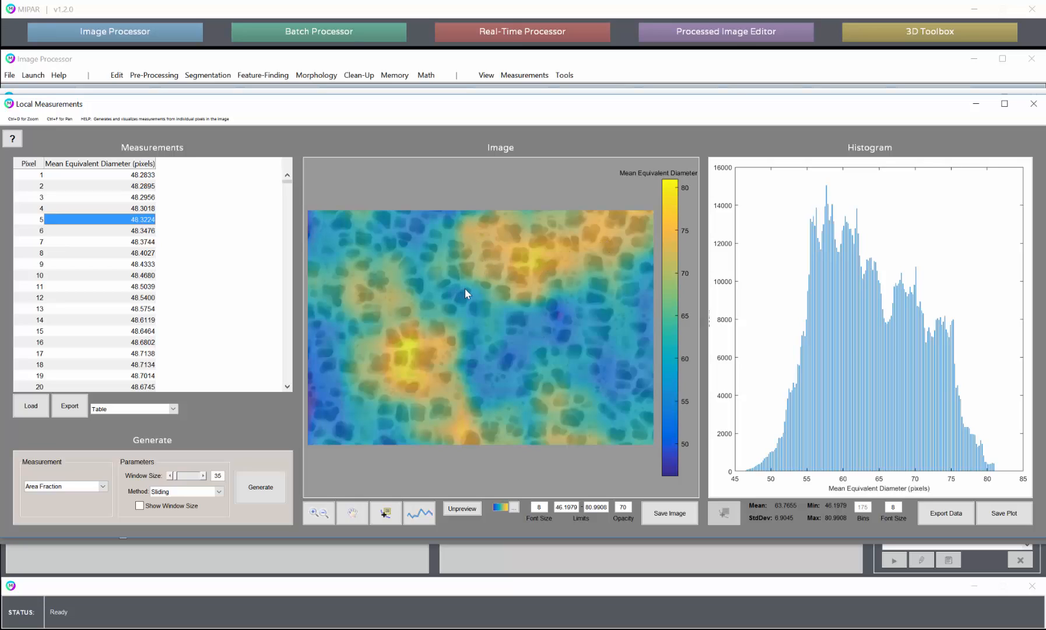
scroll(564, 429, down, 1)
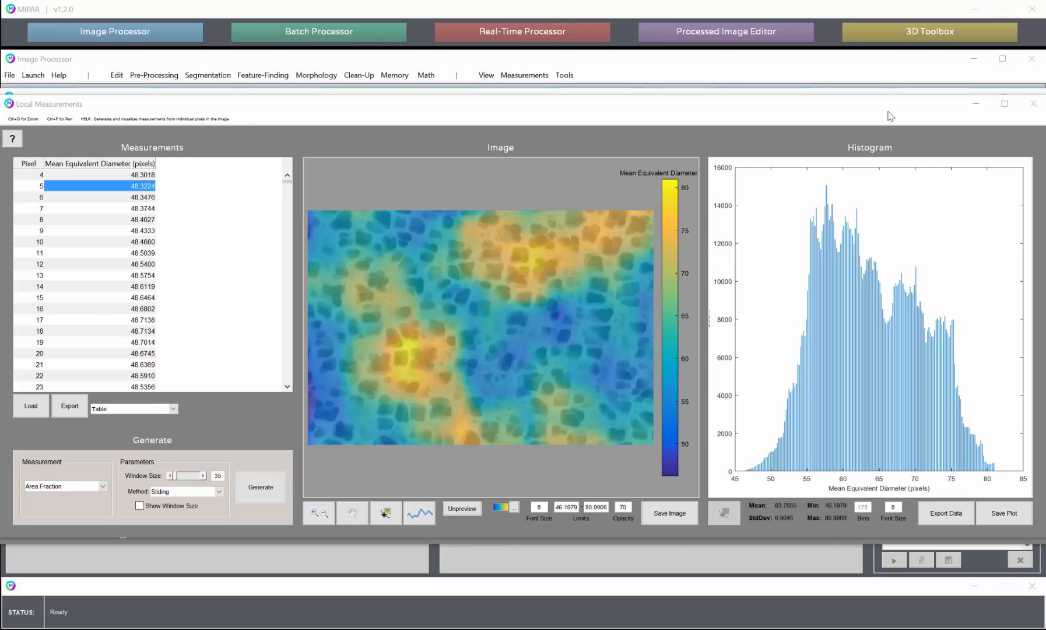
Close both measurement windows and open 2_cropped_ORIGINAL.png from the M002 - a-Laths folder of the Recipe Store
click(1034, 103)
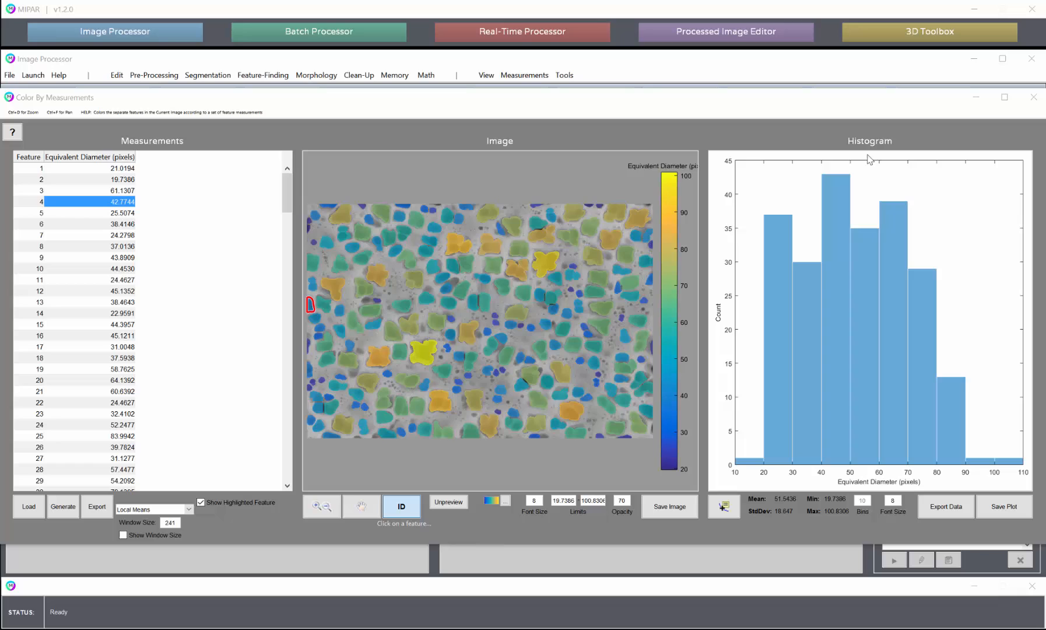
click(1034, 98)
click(143, 102)
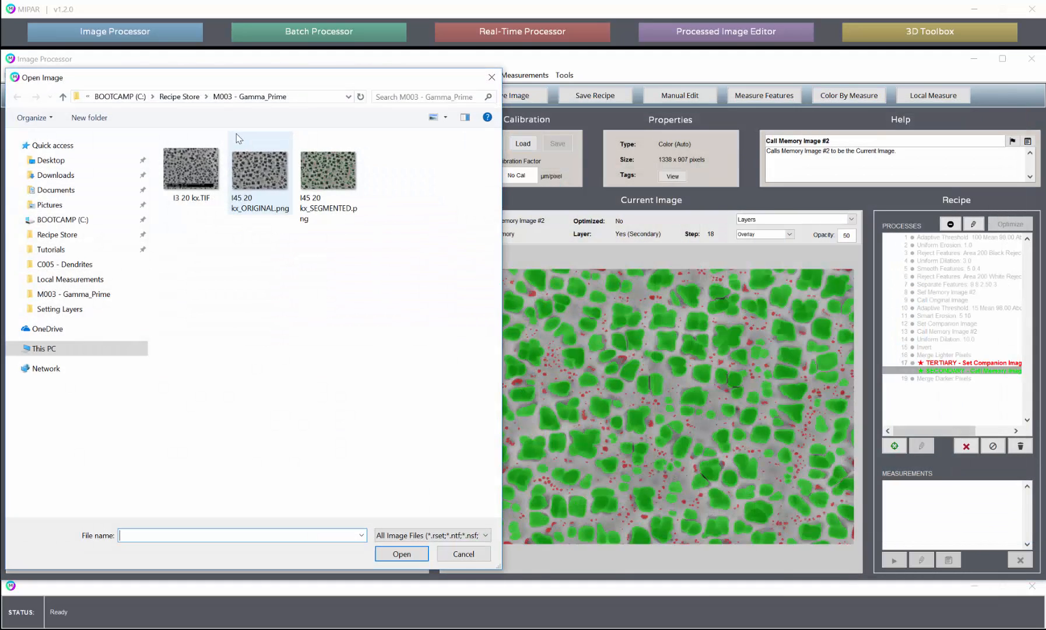
click(190, 100)
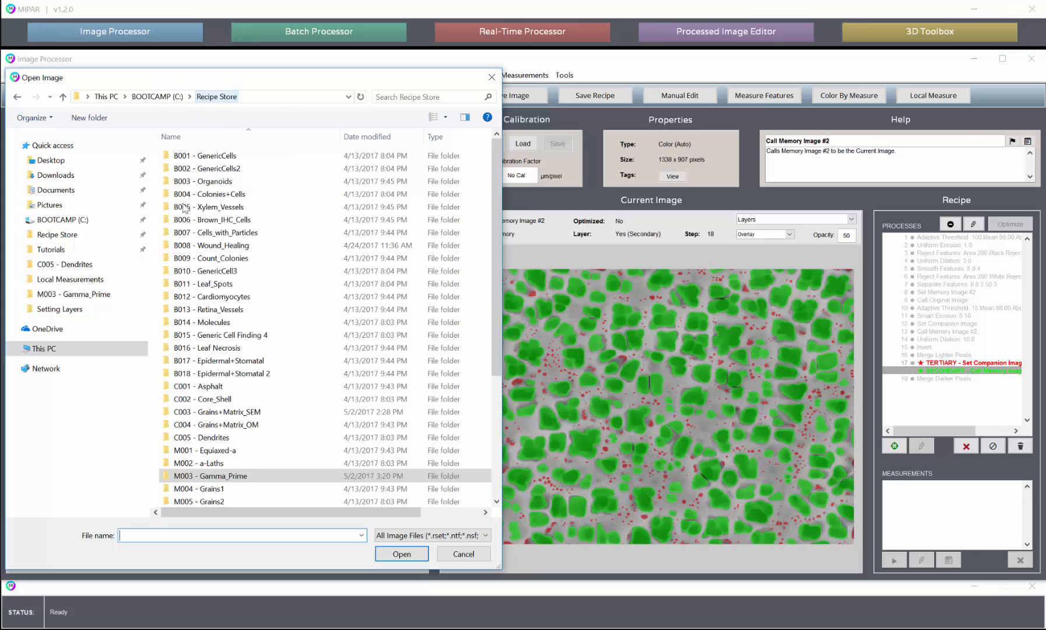
scroll(249, 365, down, 2)
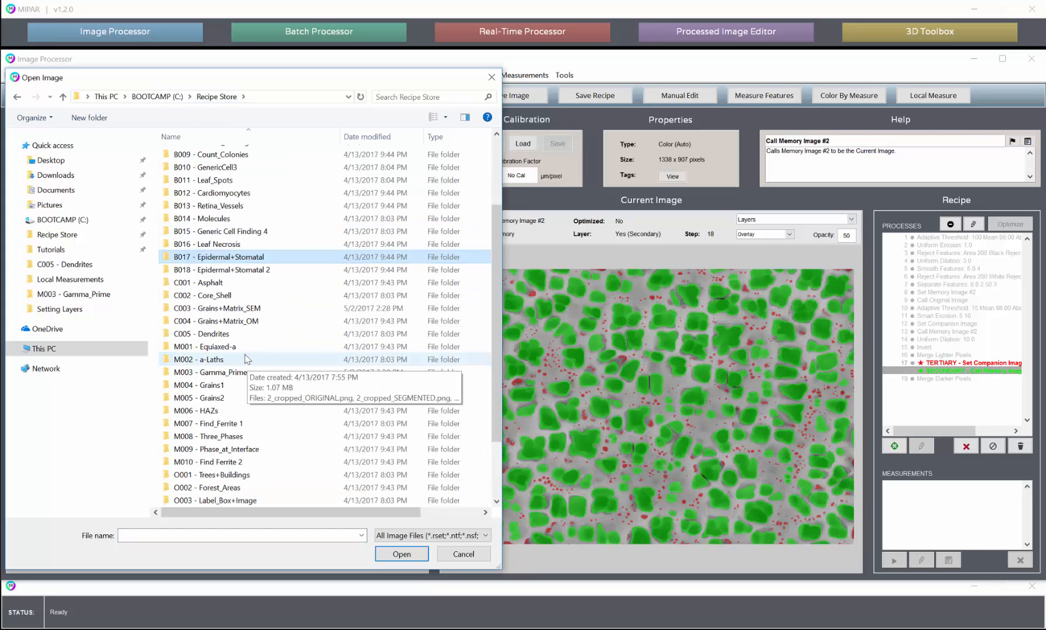
double_click(220, 360)
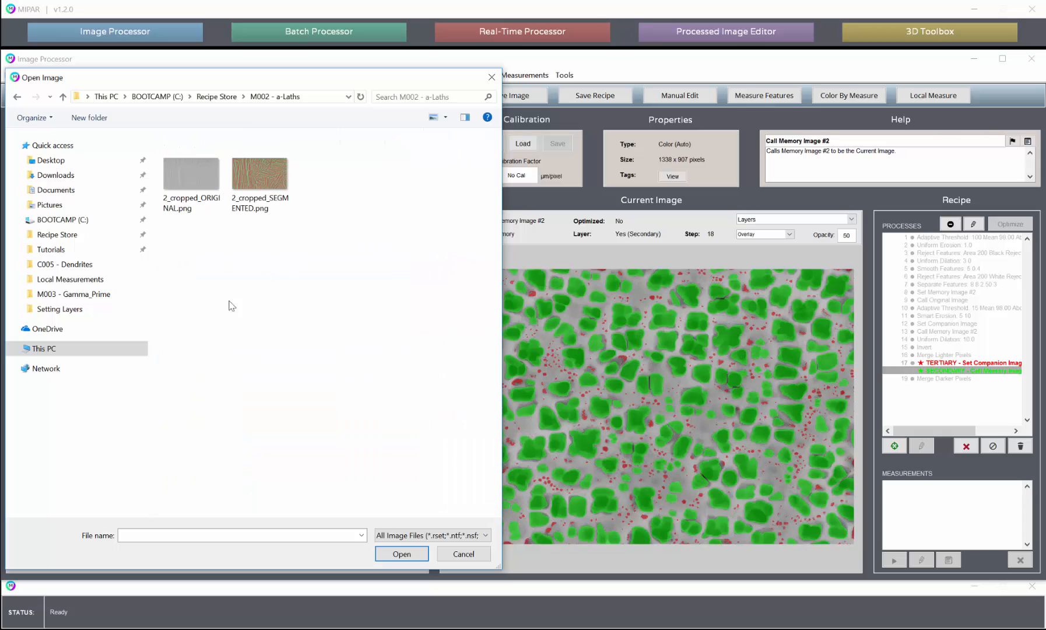
double_click(185, 169)
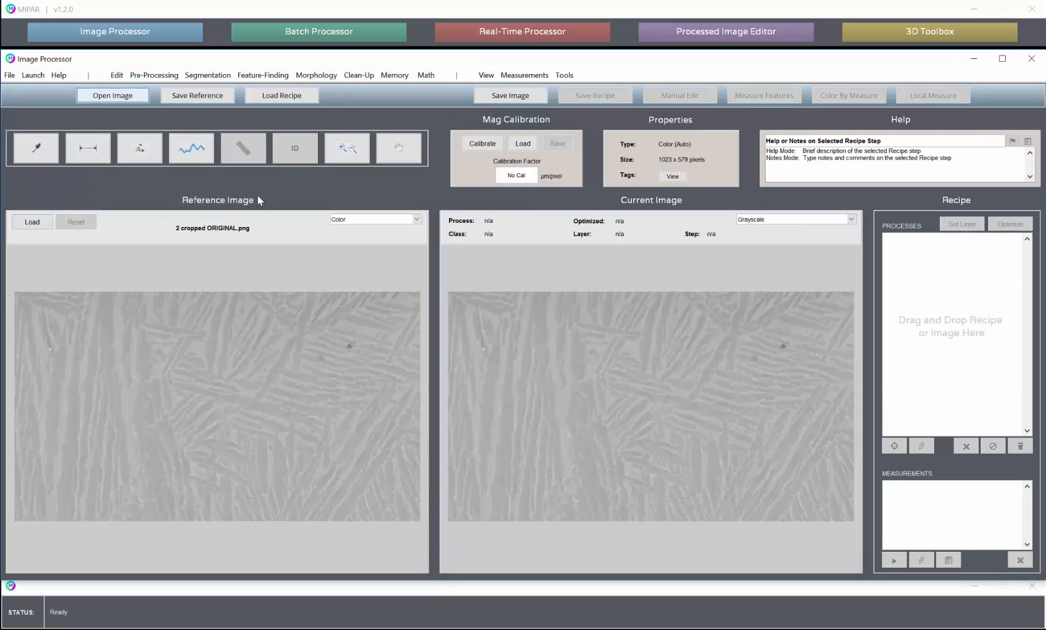
Load the recipe Recipe-M0021_Alpha_Laths.rcp and make its ALPHA Reject Features step the current image
click(291, 102)
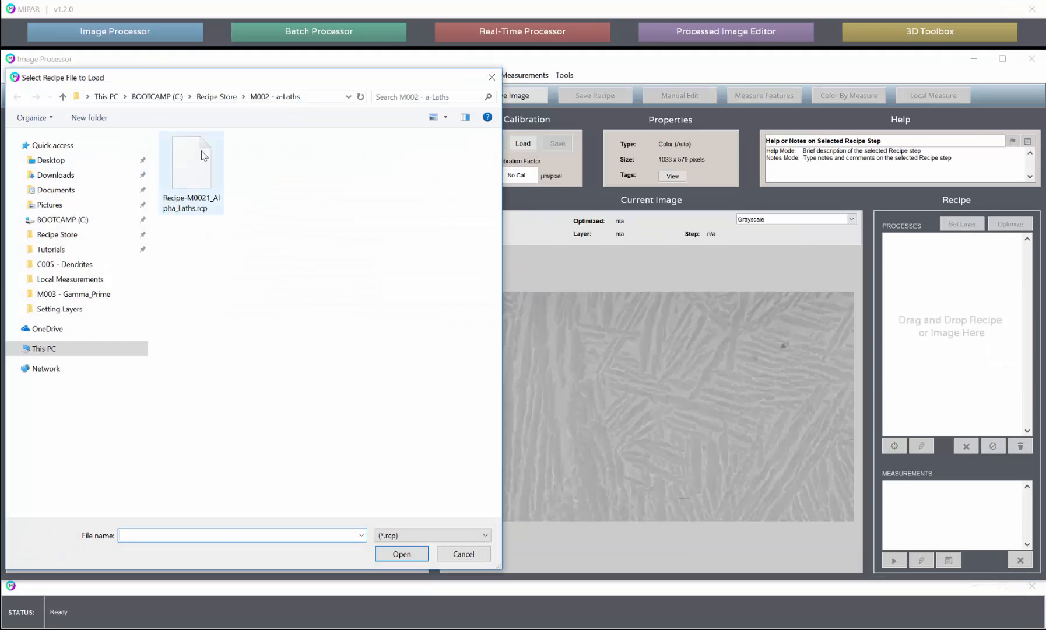
double_click(201, 151)
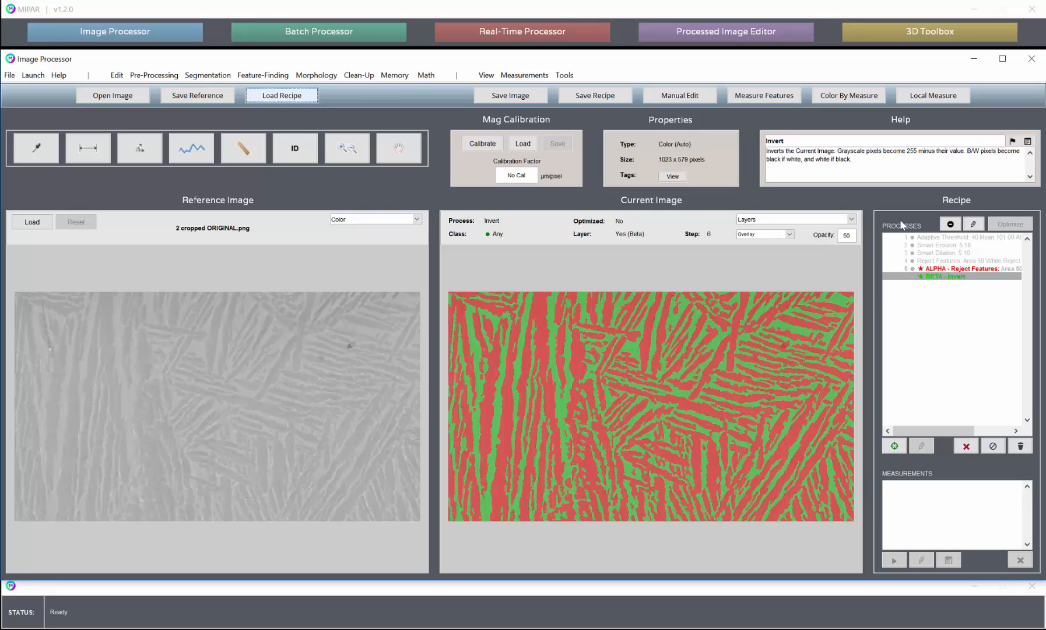
click(938, 269)
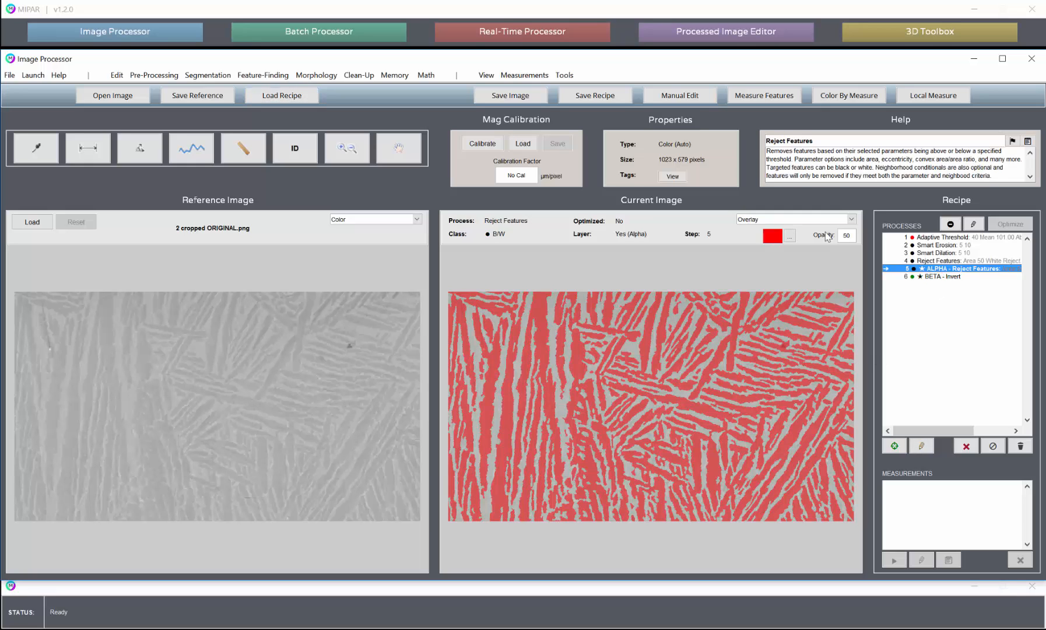
Open local measurements for the alpha layer and choose Thickness as the measurement
click(931, 100)
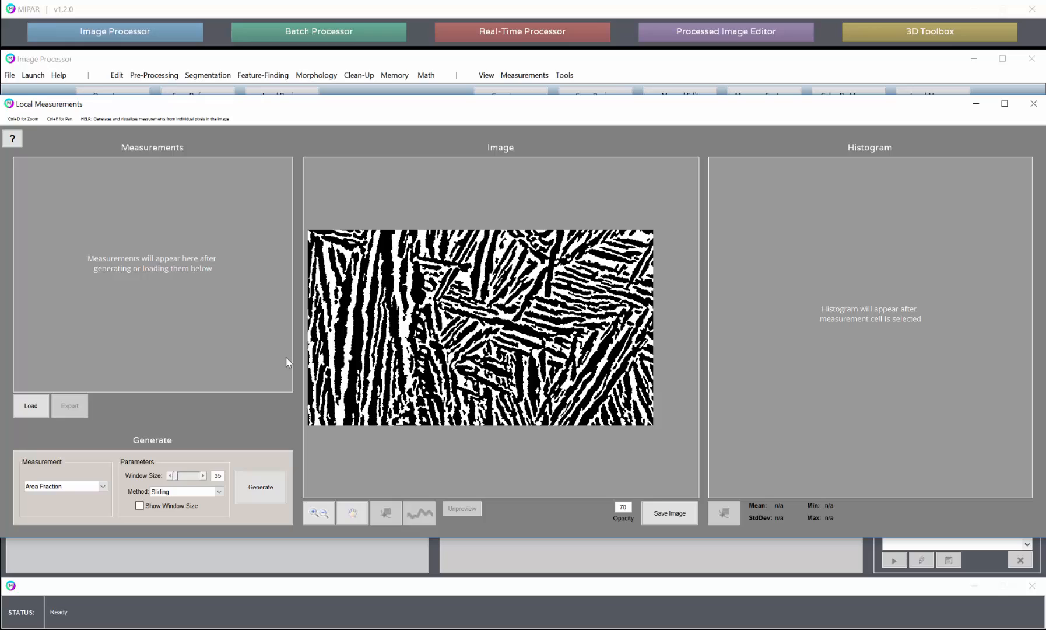
click(47, 486)
click(45, 506)
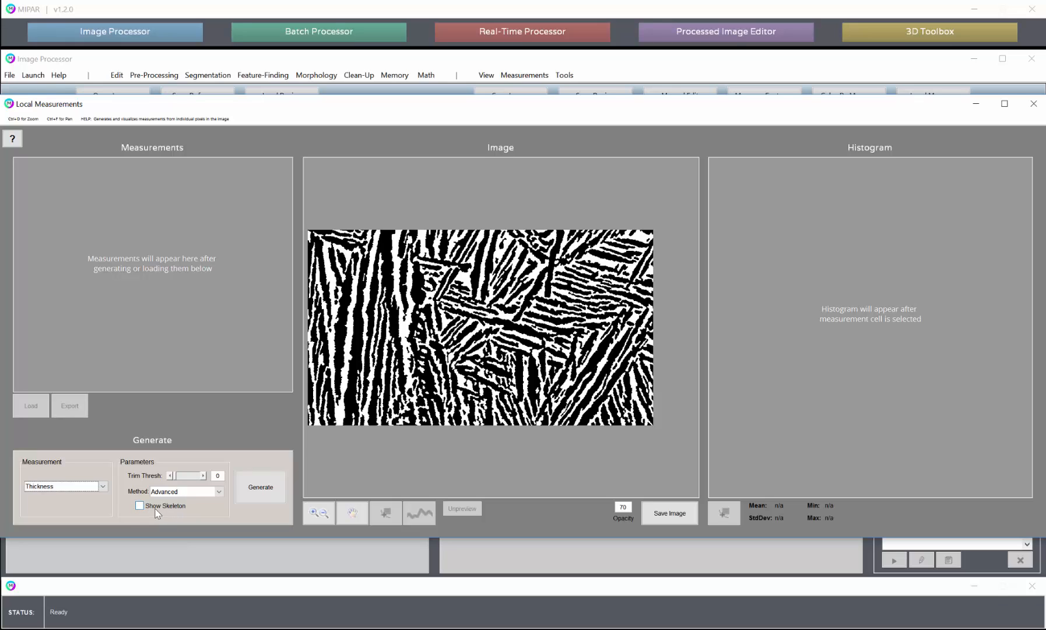
Show the thickness skeleton over the binary alpha laths and examine it up close
click(318, 513)
drag(354, 261, 479, 361)
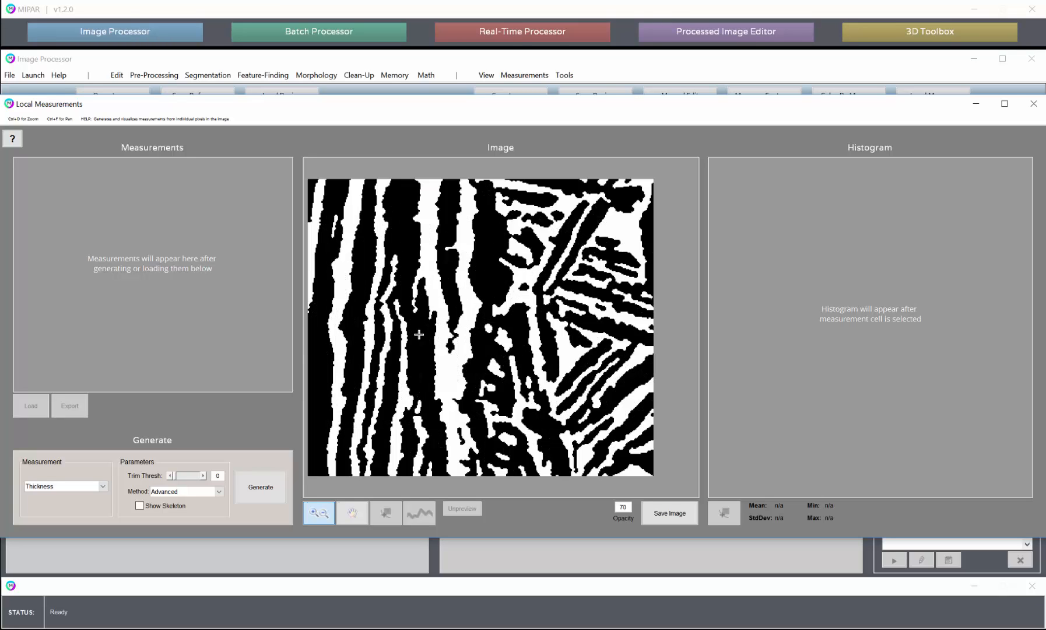
click(164, 506)
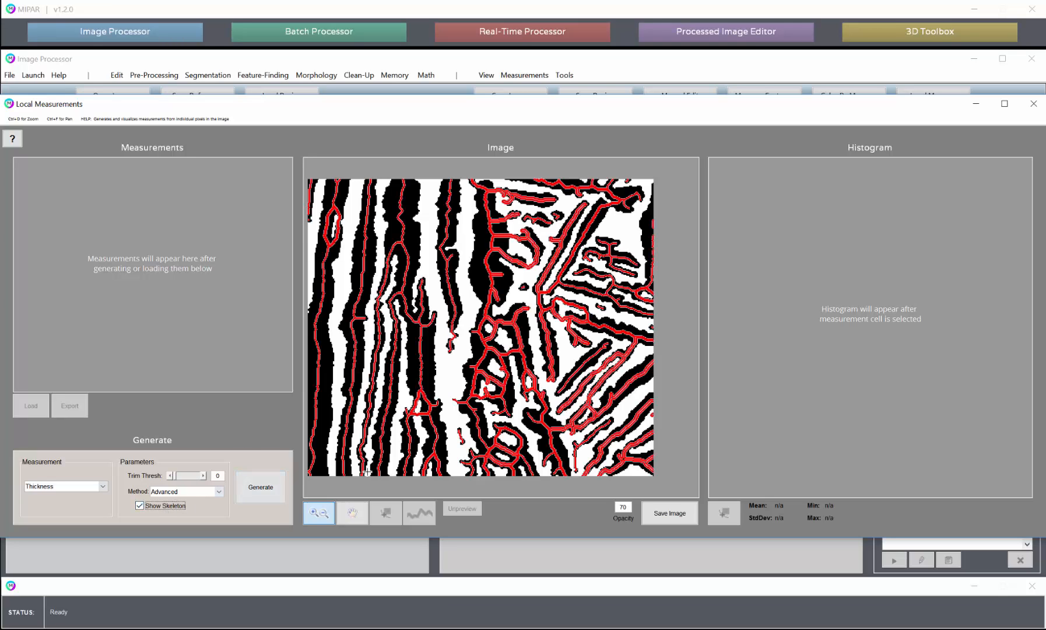
scroll(424, 454, down, 1)
click(352, 513)
drag(520, 387, 400, 313)
drag(321, 288, 458, 303)
drag(353, 318, 418, 375)
Switch the thickness method to Classic and examine the skeleton along the thick vertical laths
click(199, 487)
click(177, 512)
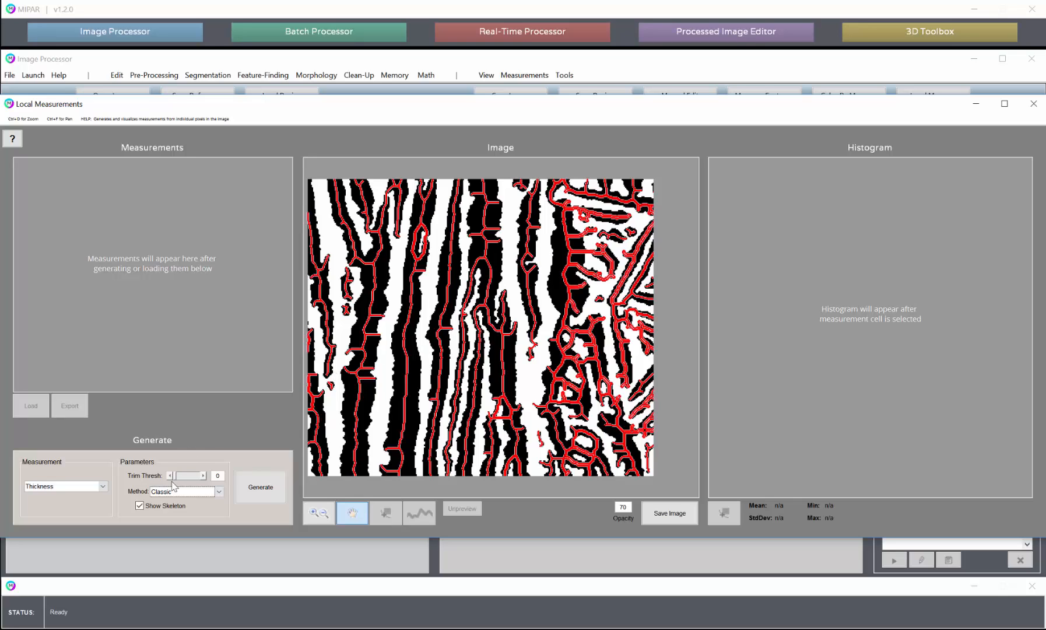
drag(503, 299, 378, 352)
drag(457, 315, 592, 344)
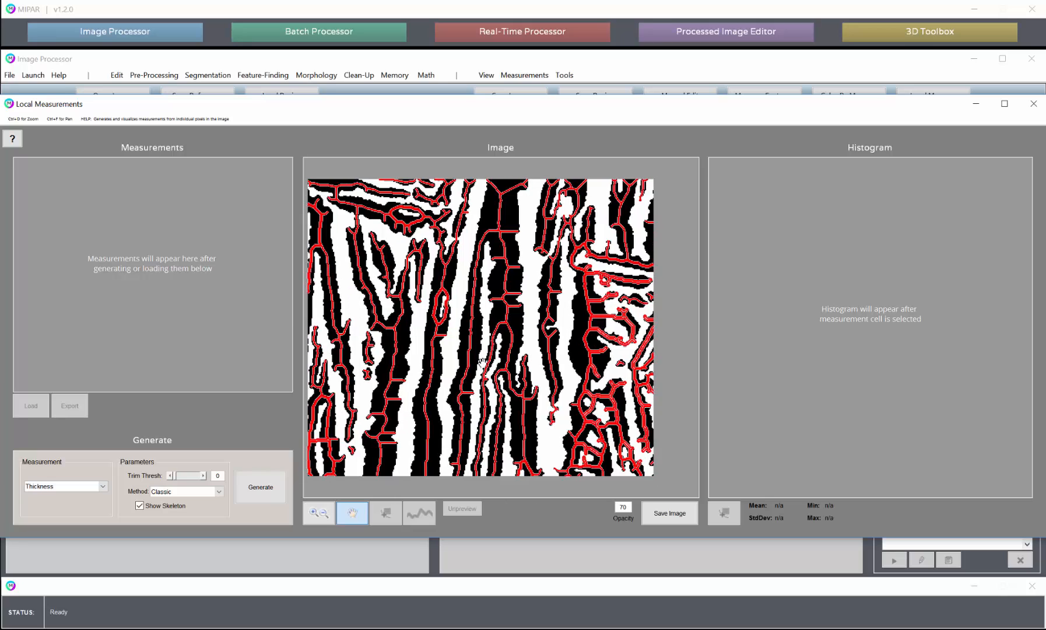
drag(482, 364, 498, 329)
Return the thickness method to Advanced and compare its skeleton across the laths for spurious branches
click(169, 493)
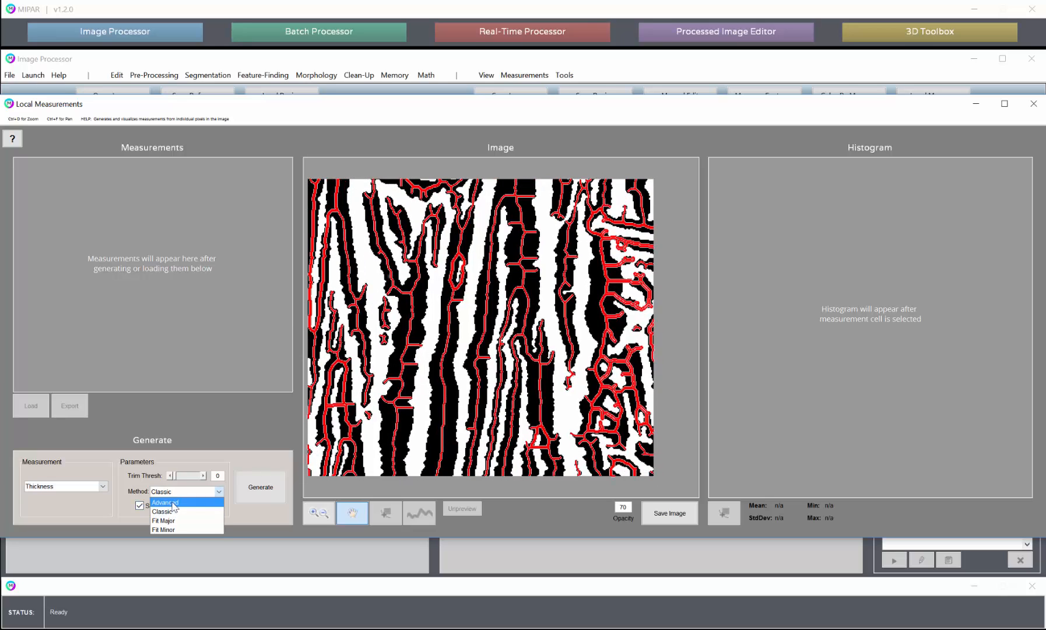
click(172, 503)
drag(530, 302, 401, 235)
drag(517, 341, 443, 376)
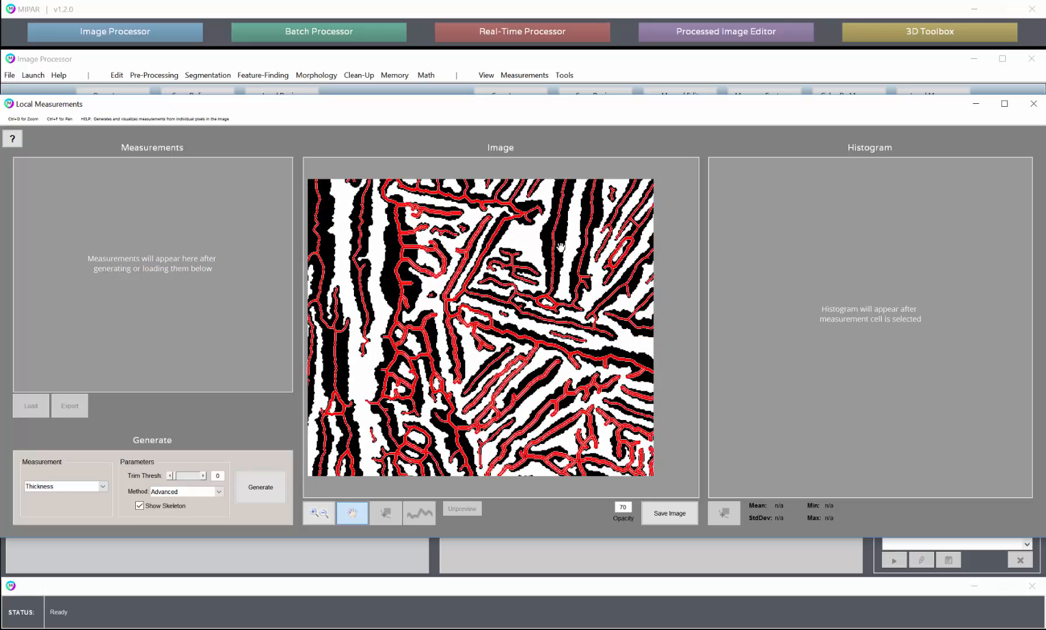
drag(561, 215, 644, 301)
drag(496, 302, 584, 297)
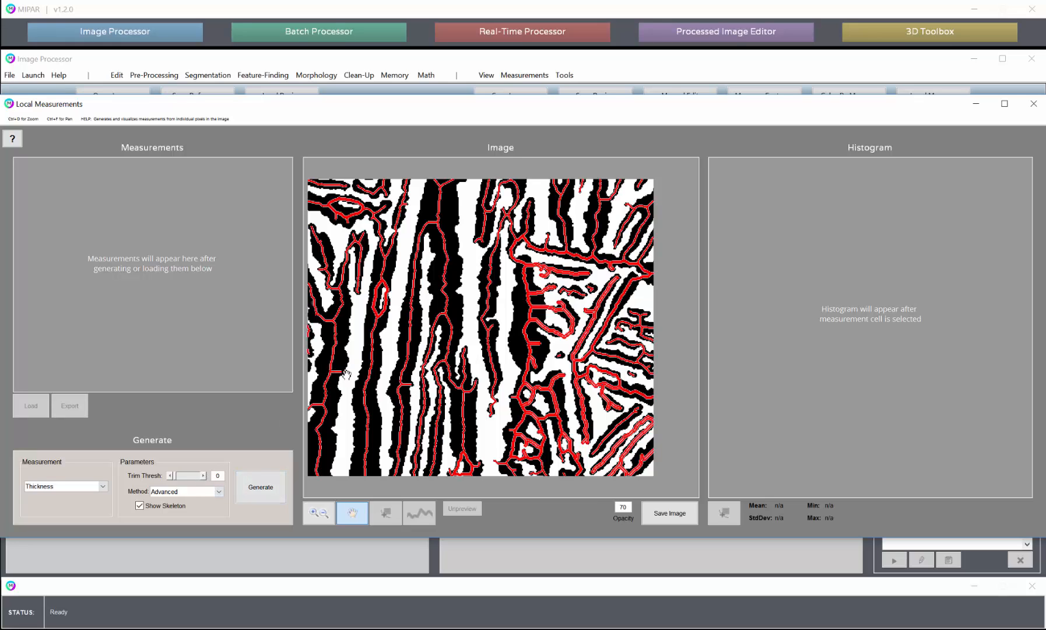
drag(340, 377, 370, 370)
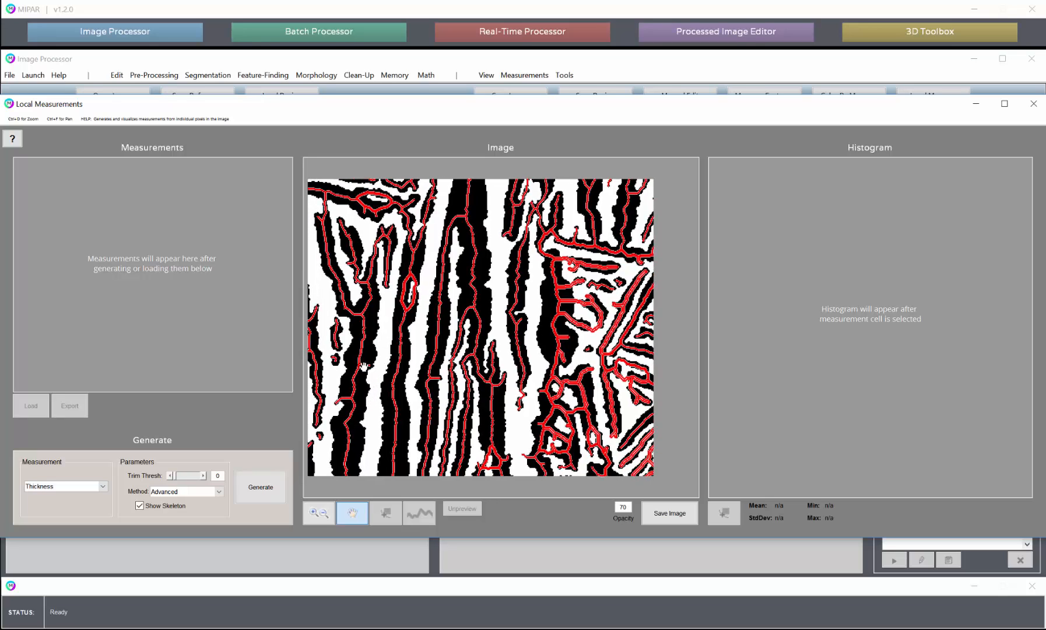
Try skeleton trim thresholds of 175, 0 and 50 to compare how strongly short branches are removed
drag(175, 477, 183, 477)
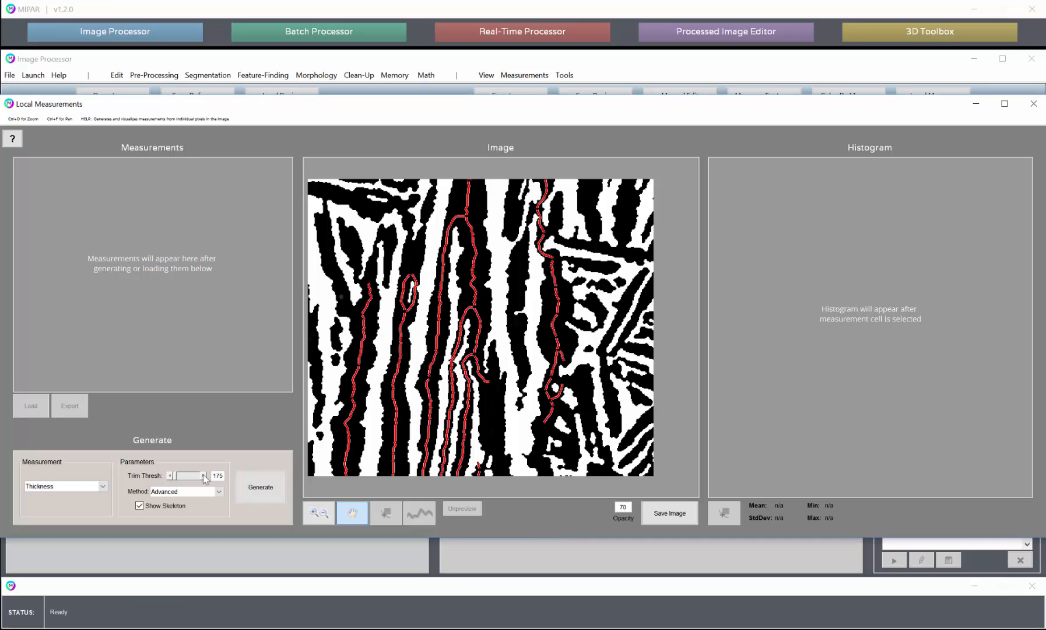
double_click(220, 476)
text(50)
key(Return)
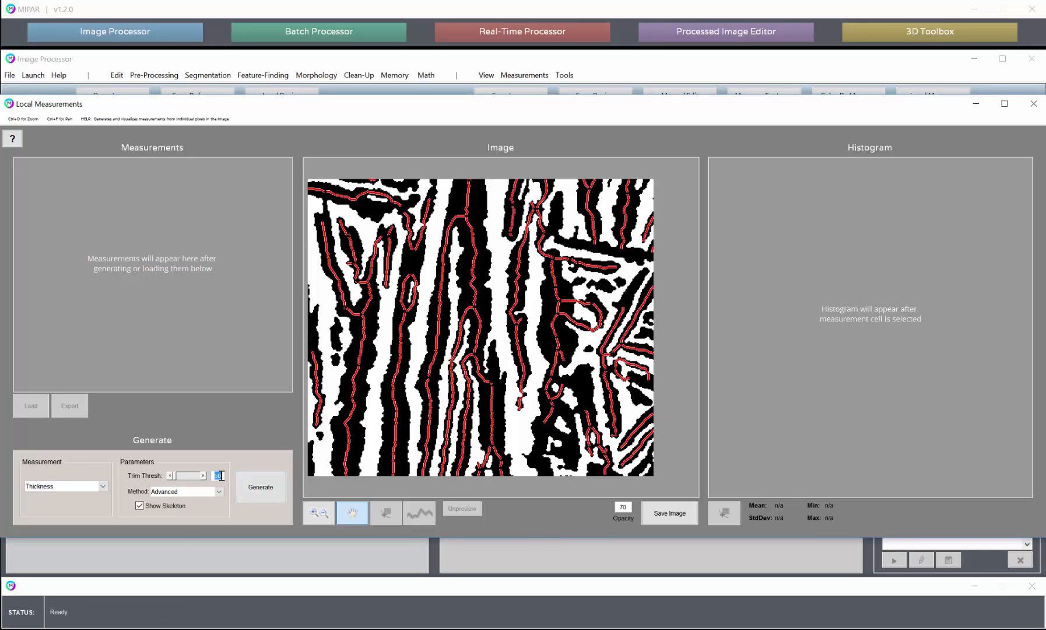
key(Return)
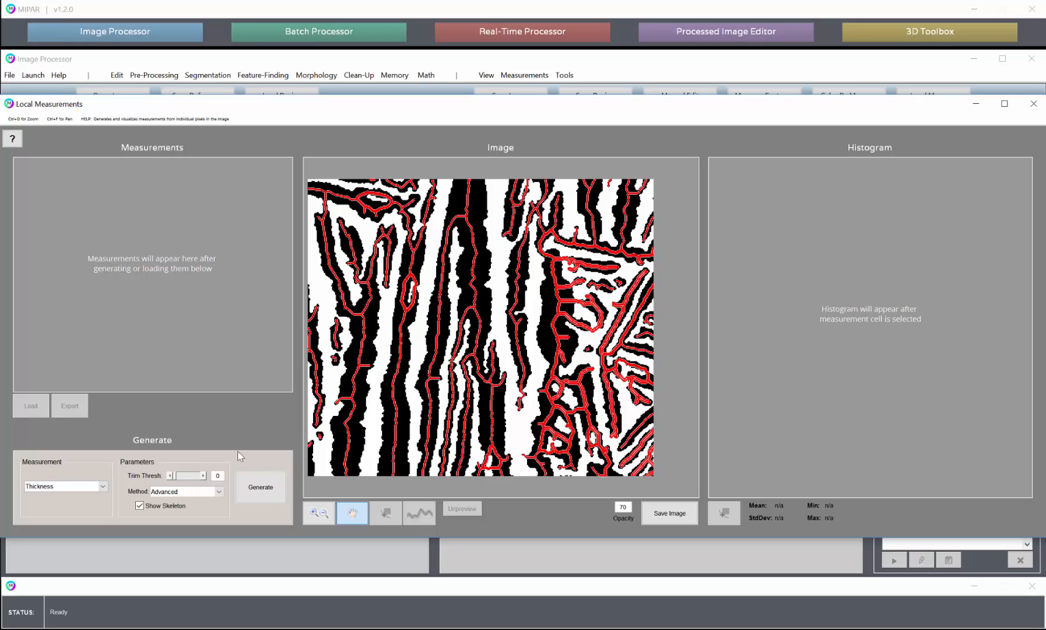
text(50)
key(Return)
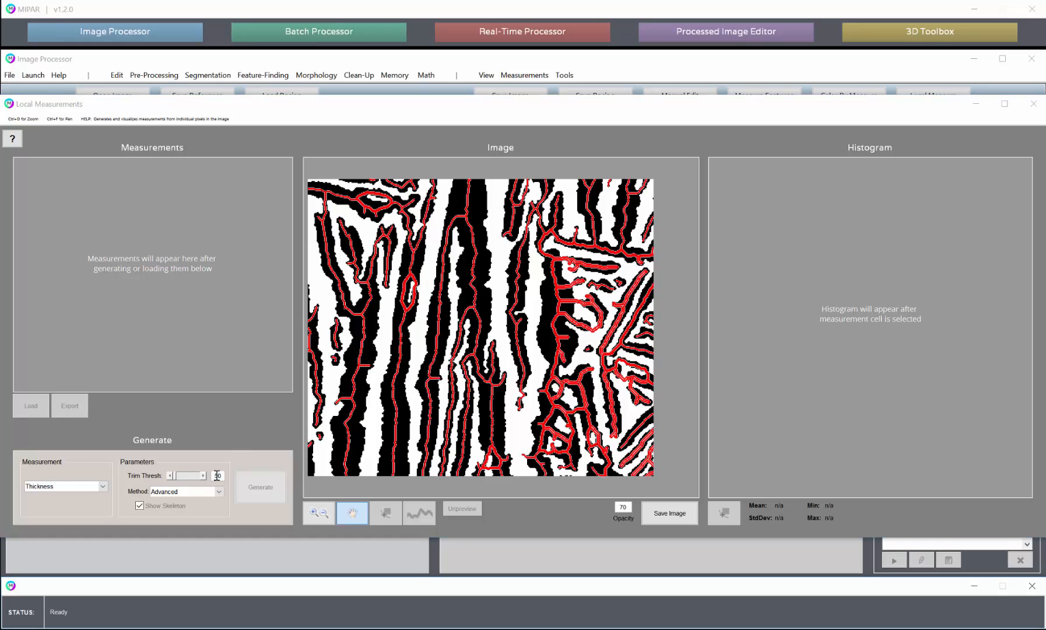
Set the skeleton's trim threshold to 20 and check the trimmed branches along the vertical laths
double_click(217, 476)
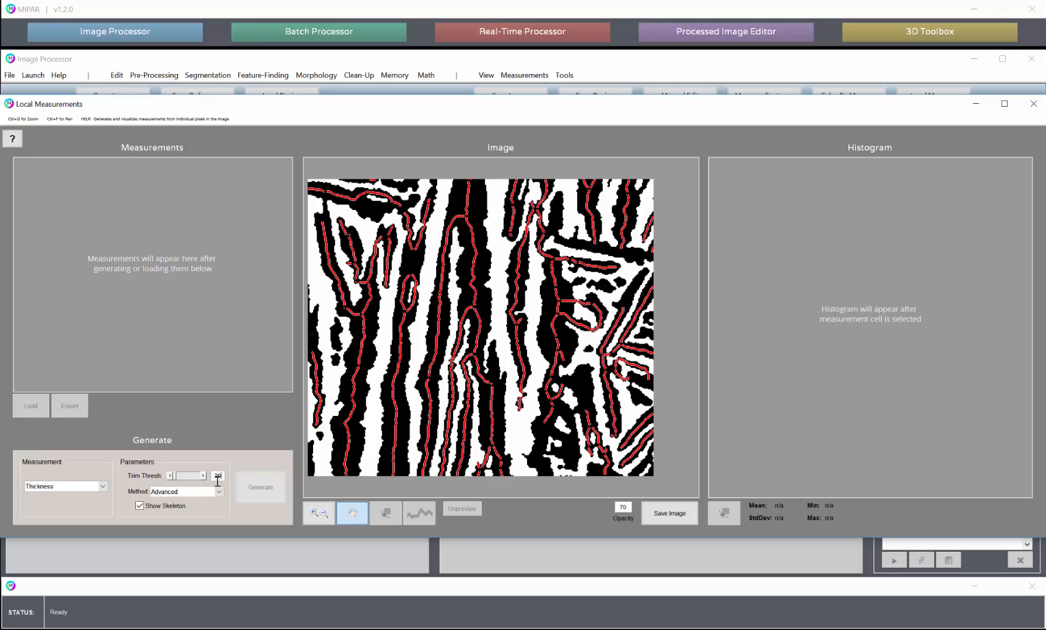
key(Return)
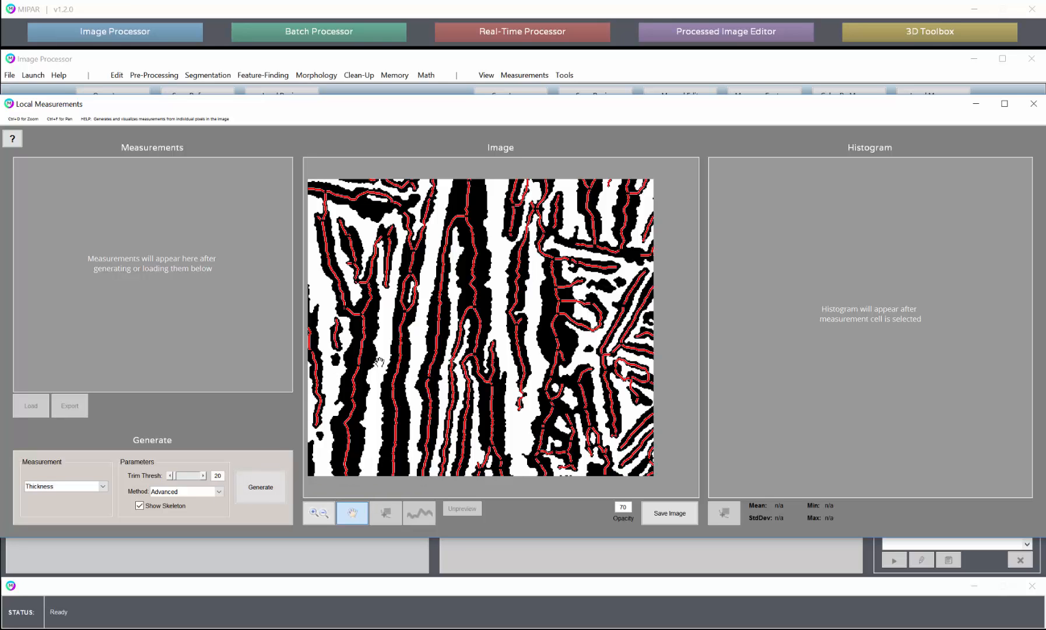
drag(479, 281, 403, 289)
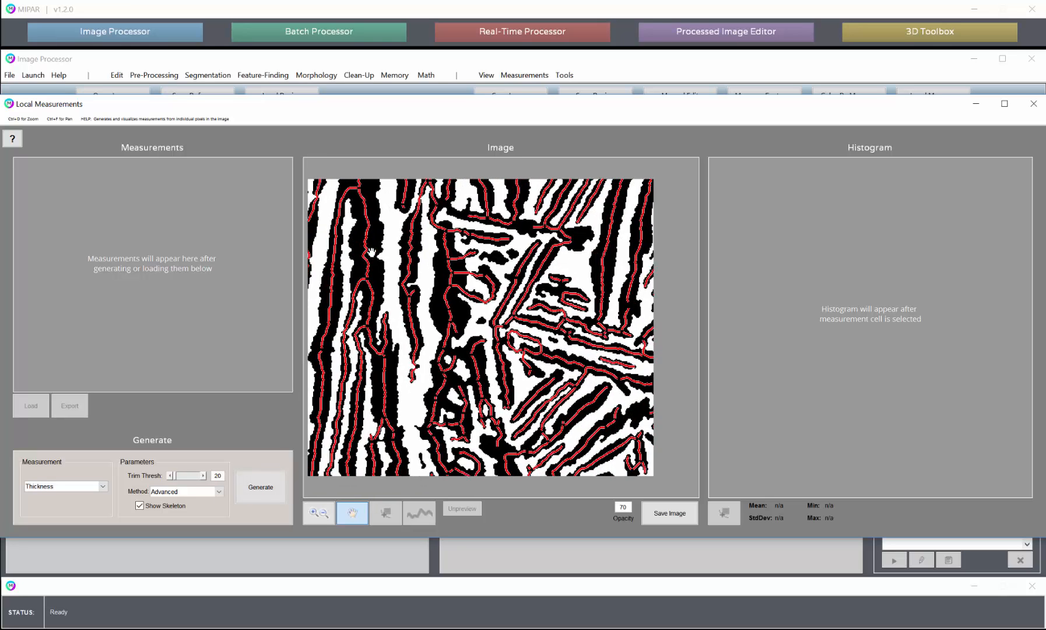
drag(372, 252, 467, 405)
click(325, 516)
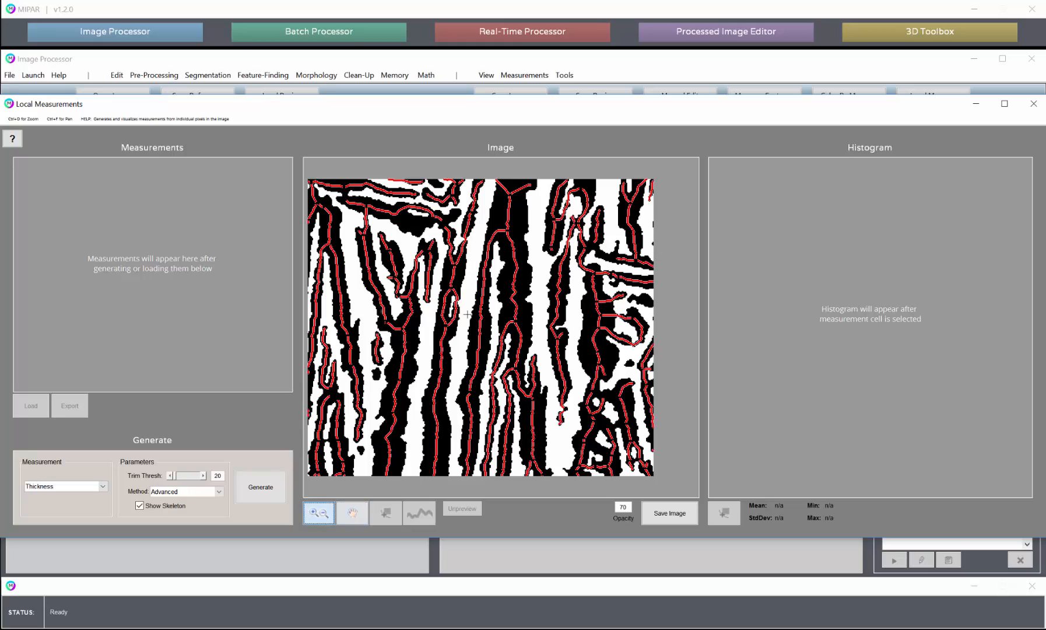
scroll(469, 315, down, 5)
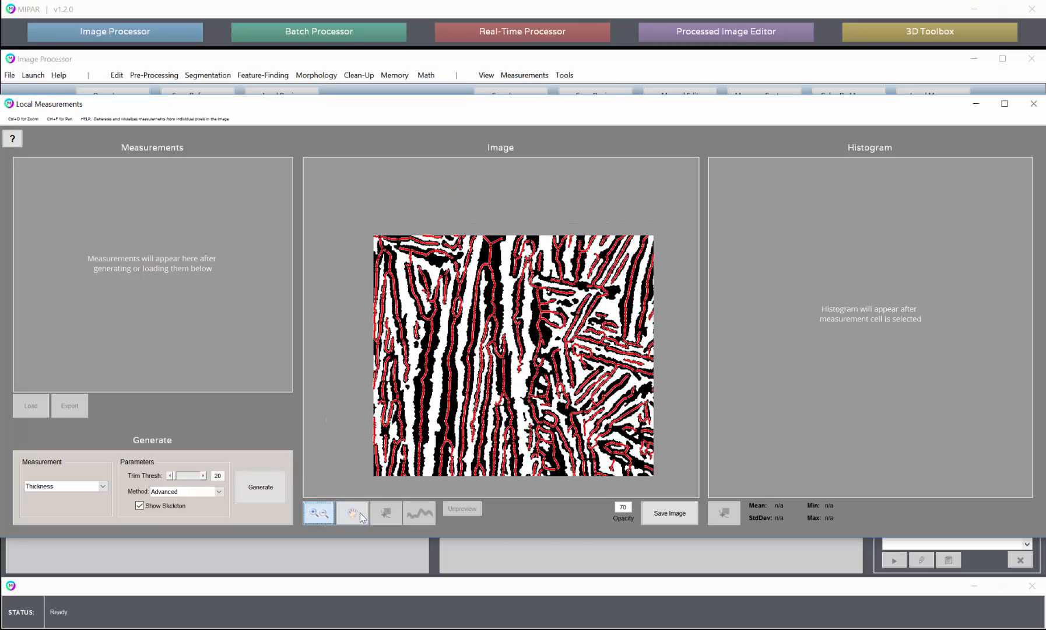
Examine the trimmed skeleton across the diagonal and crossing laths, both in overview and up close
click(353, 514)
scroll(524, 357, up, 3)
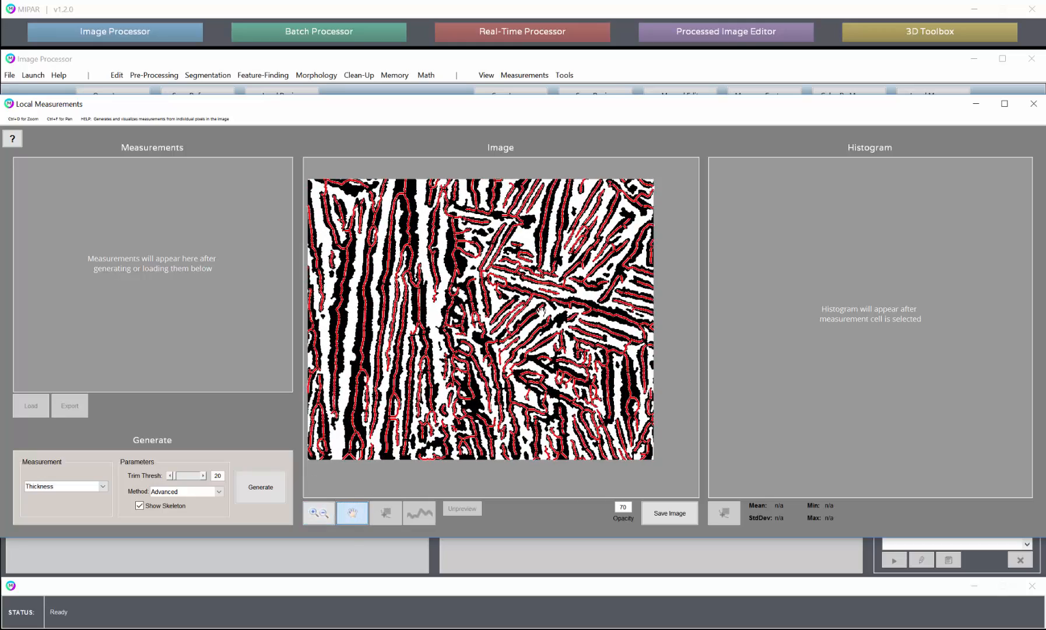
scroll(540, 311, down, 1)
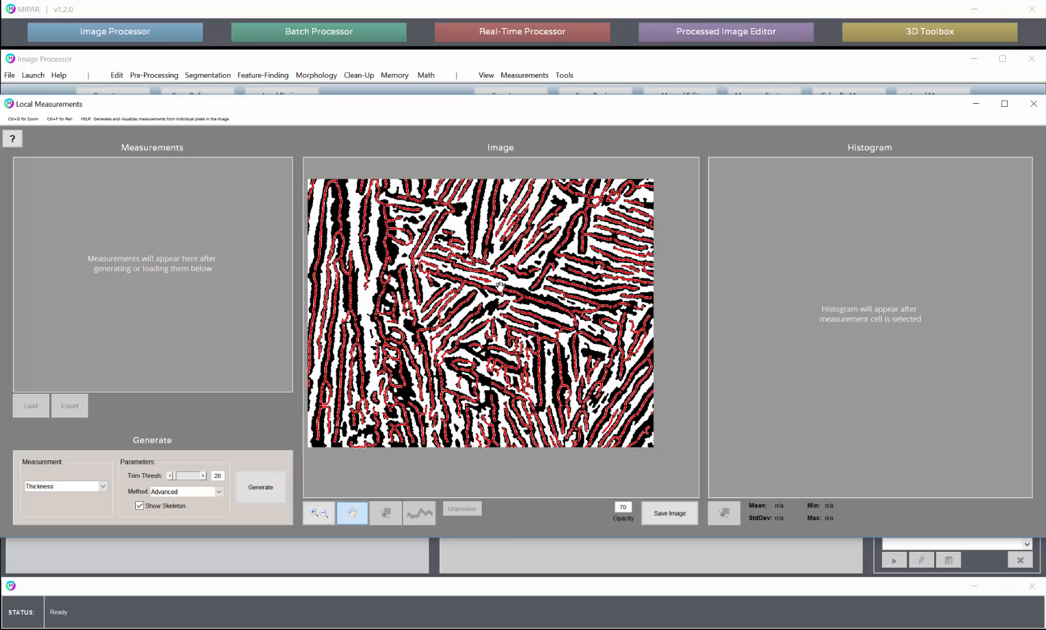
click(320, 515)
scroll(528, 297, up, 4)
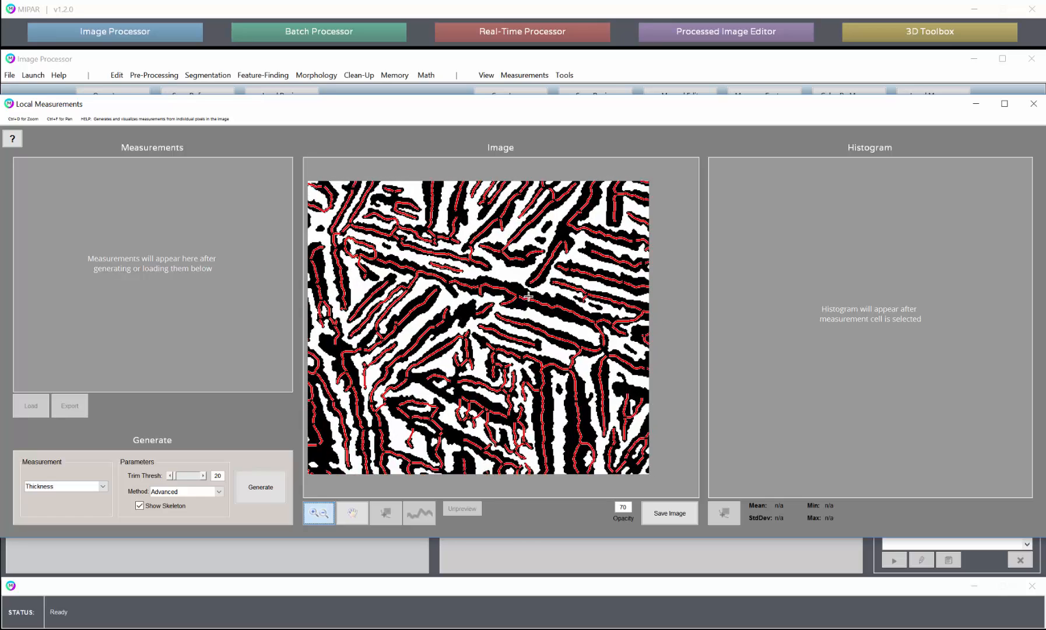
scroll(529, 298, up, 3)
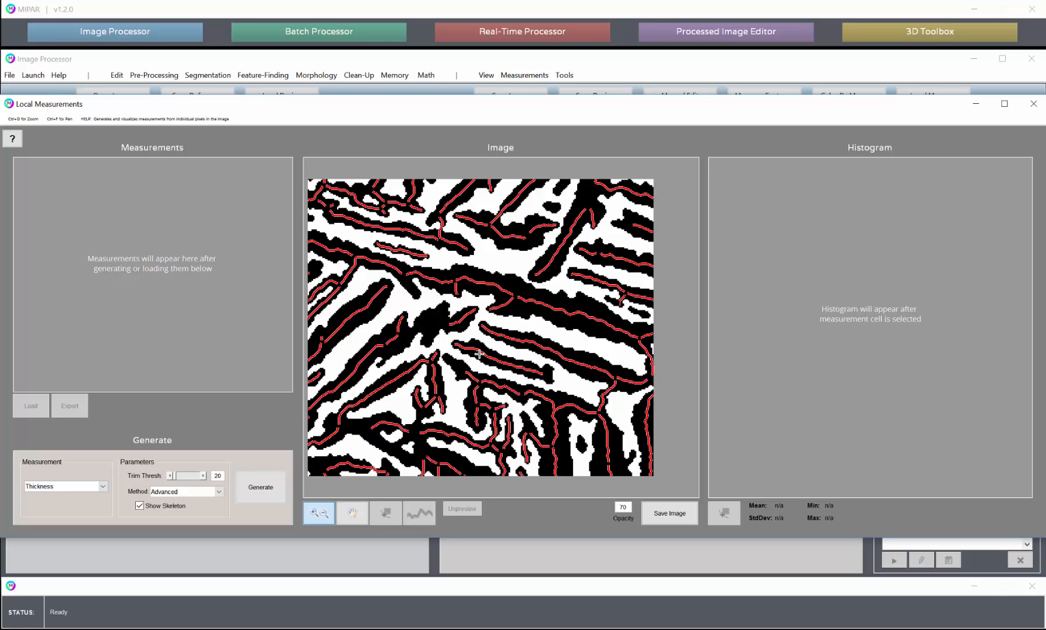
scroll(479, 355, down, 4)
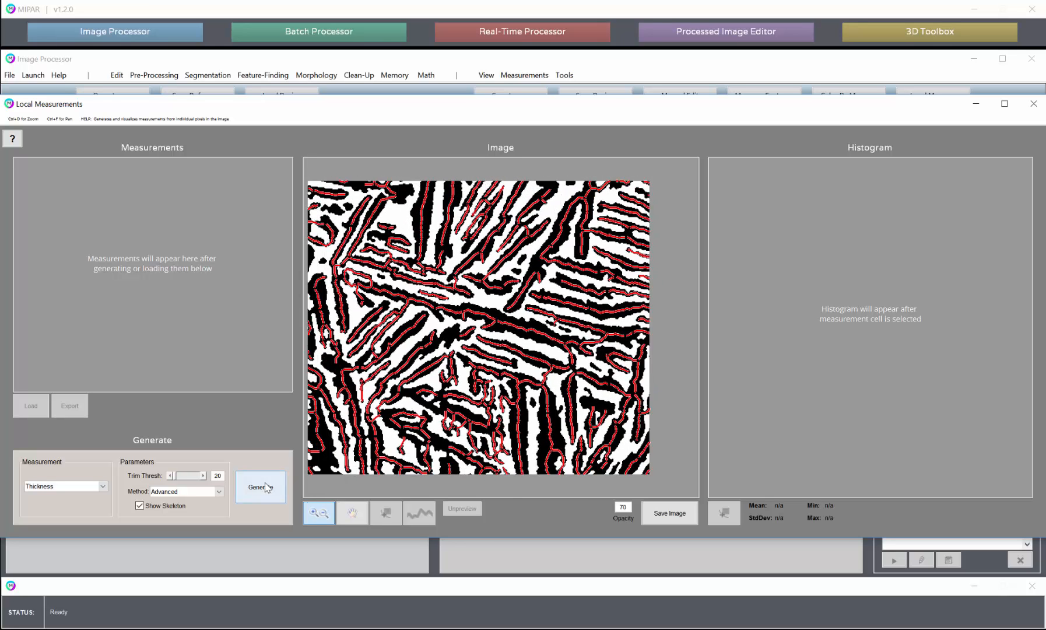
Generate the thickness measurements and display their colour map and histogram from the thickness column
click(266, 488)
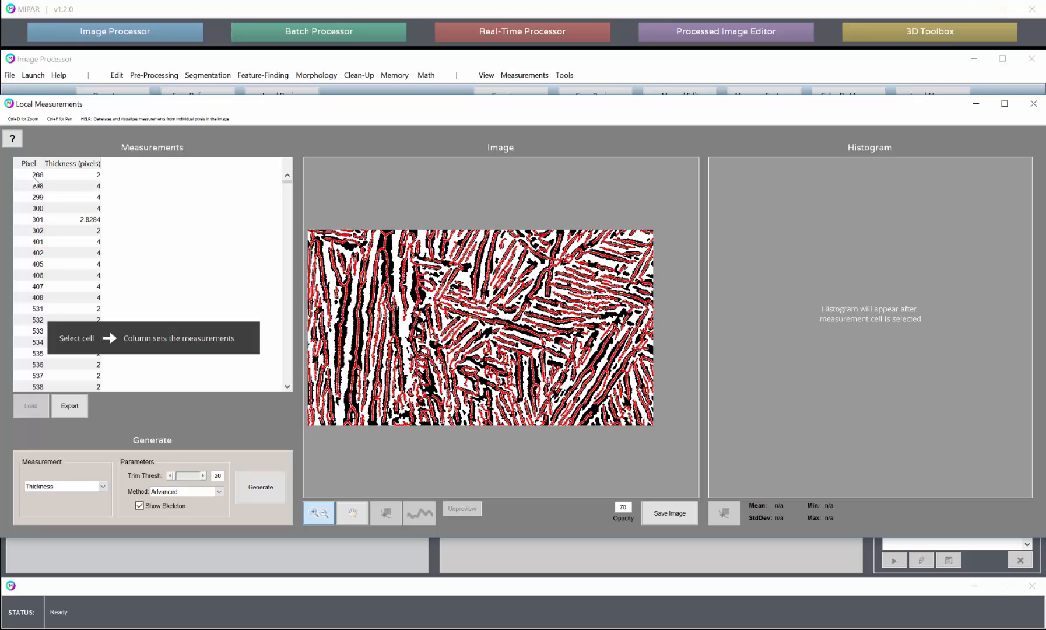
mouse_move(287, 186)
mouse_down()
mouse_move(287, 240)
mouse_move(285, 185)
mouse_up()
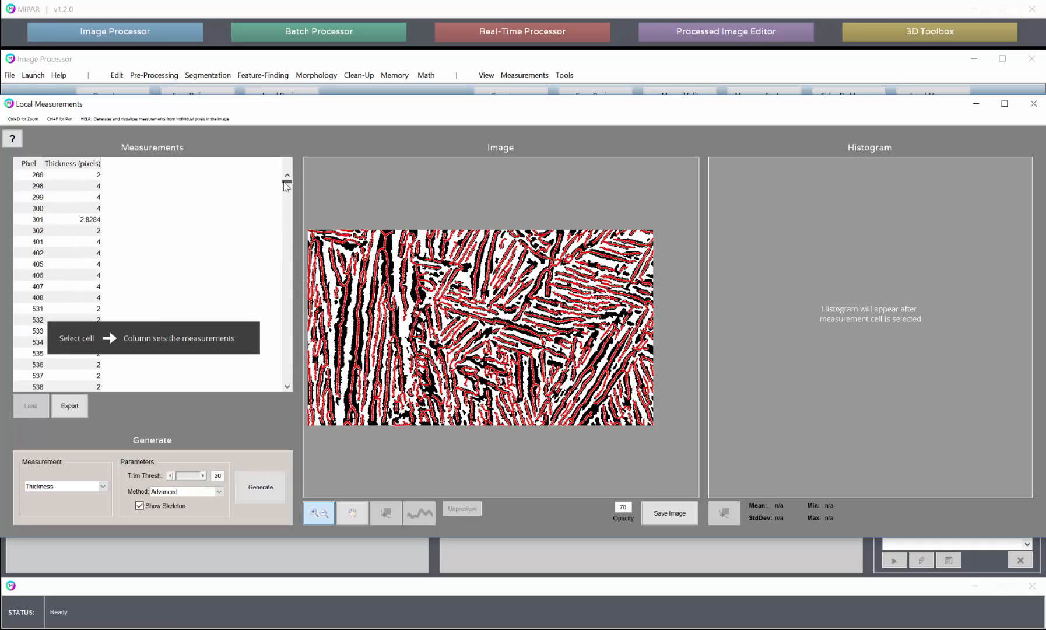
click(82, 221)
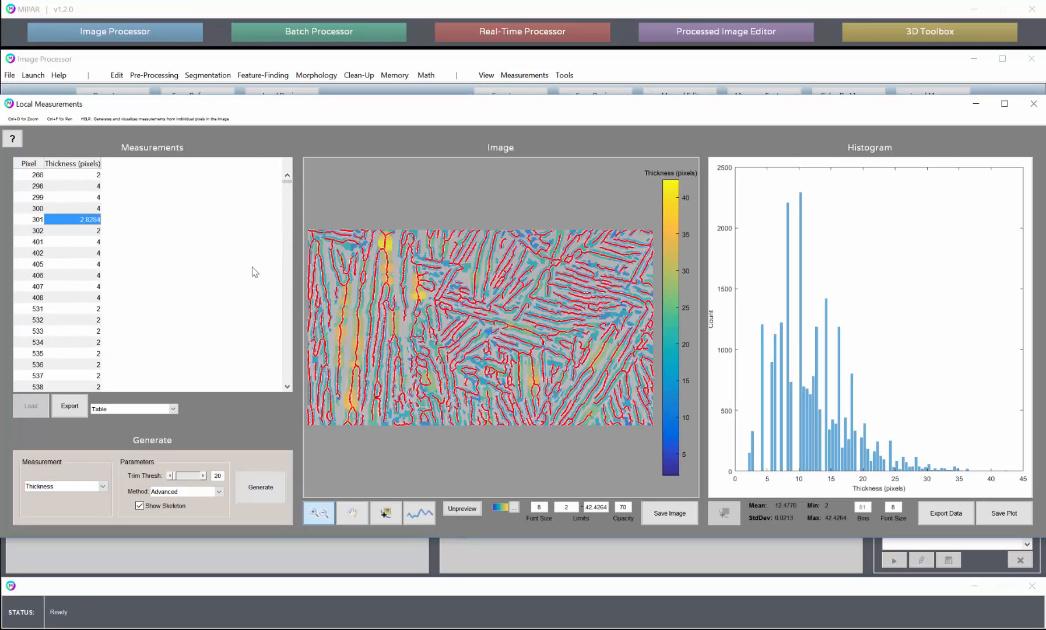
Hide the skeleton and examine the lath thickness map up close, comparing the thick vertical laths with the finer diagonal ones
click(139, 505)
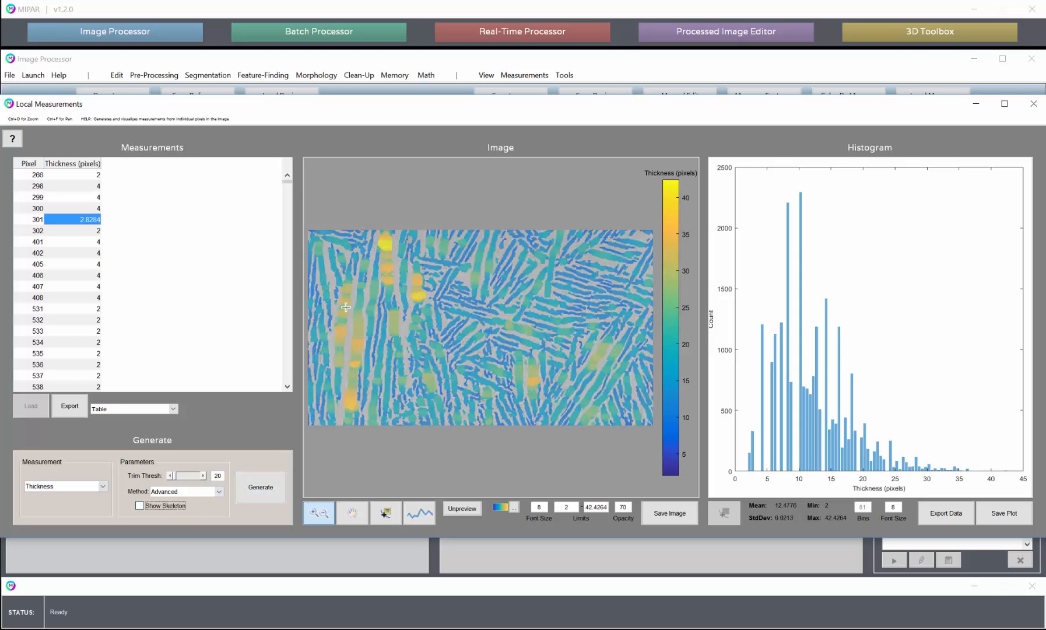
scroll(331, 320, up, 5)
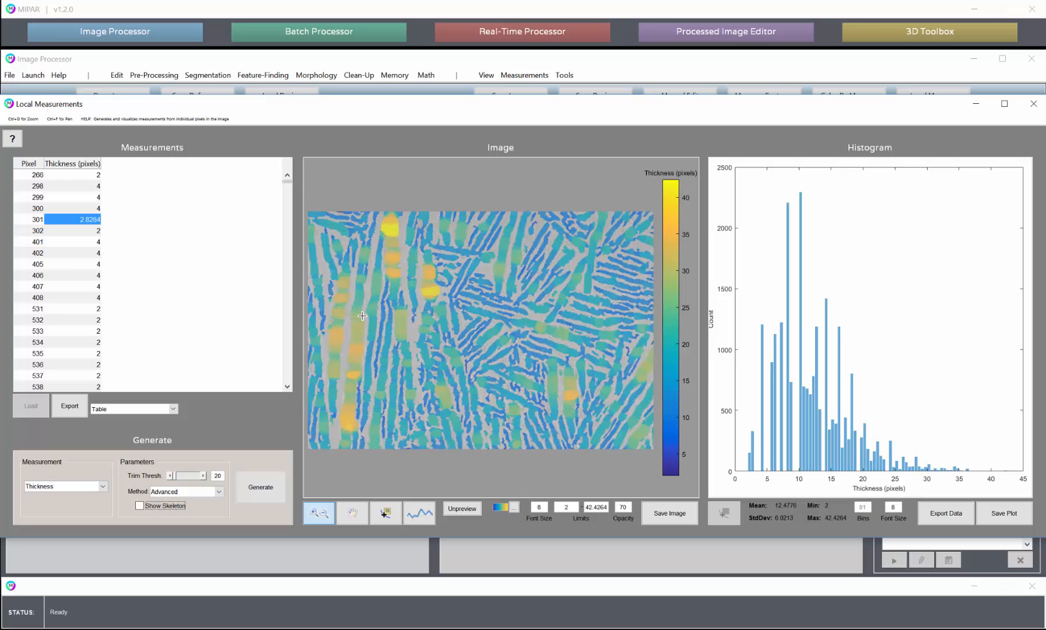
scroll(367, 321, up, 2)
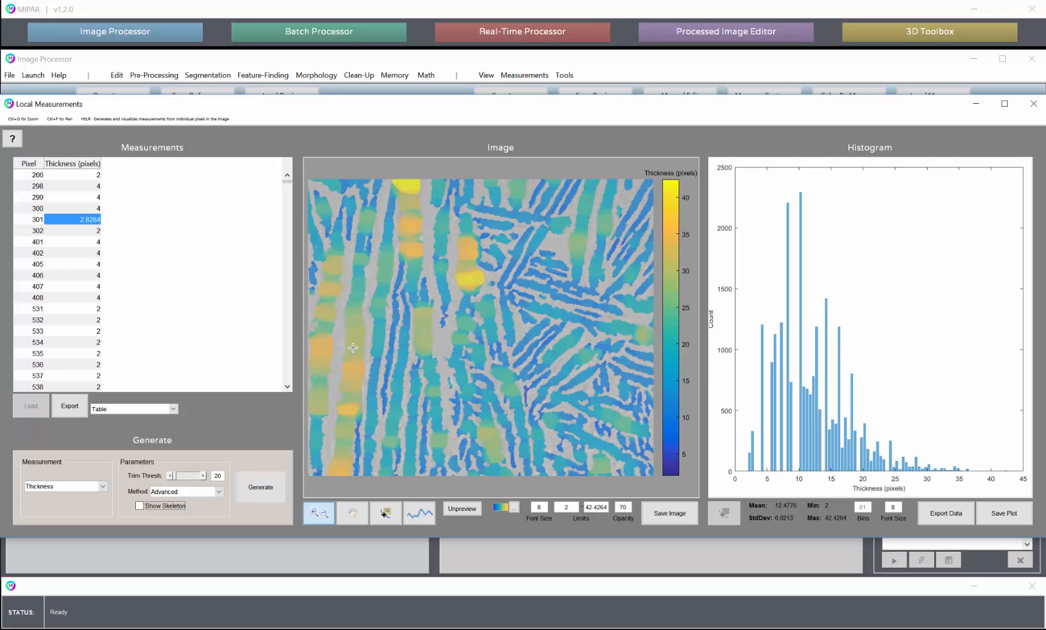
click(352, 513)
drag(506, 399, 306, 273)
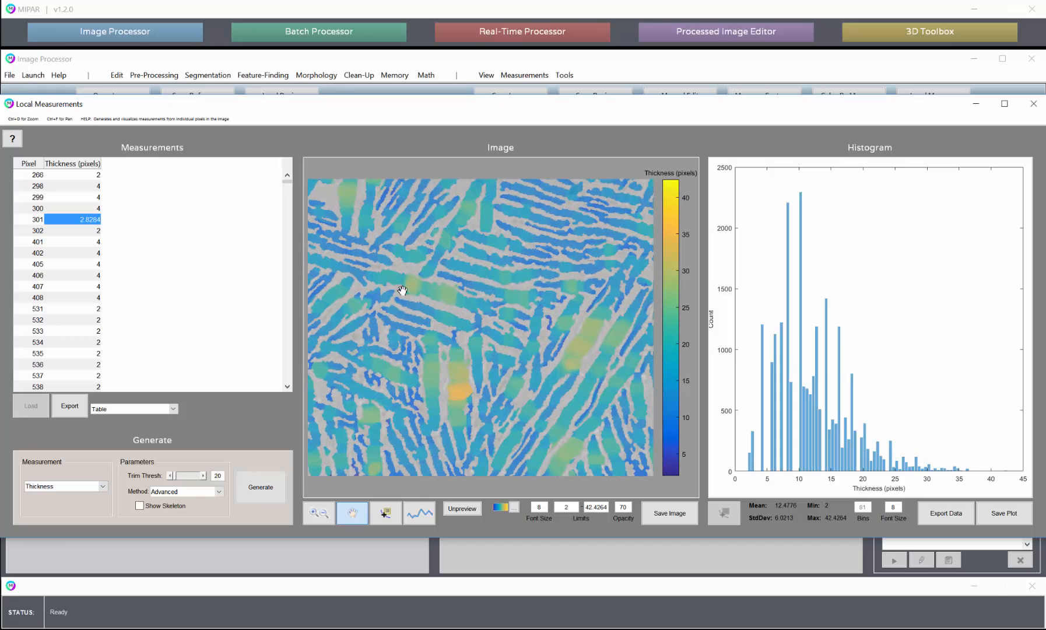
drag(464, 302, 362, 296)
drag(443, 290, 633, 341)
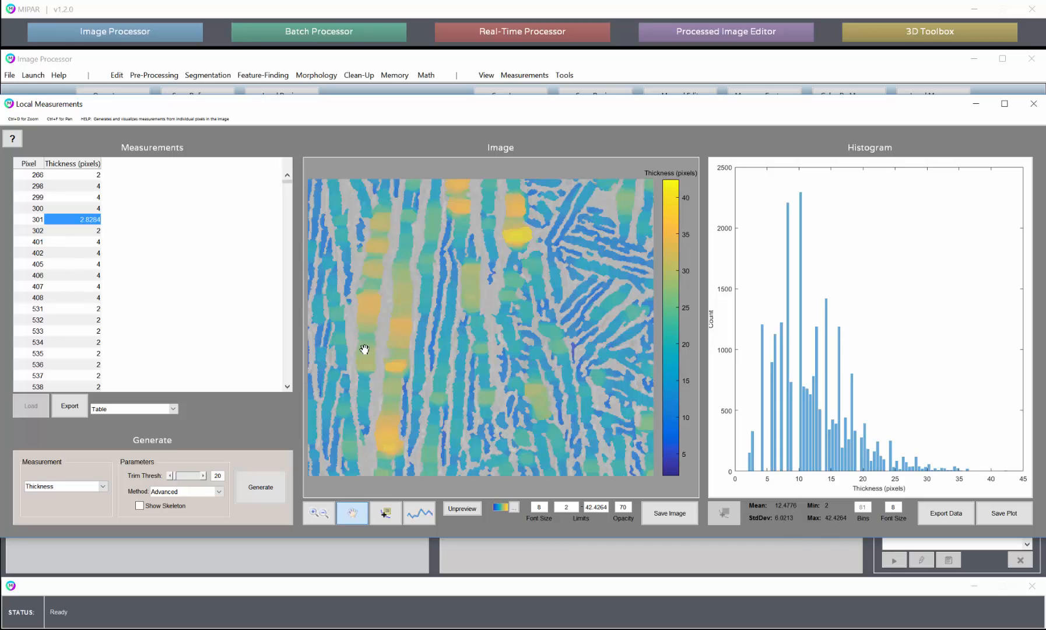
Look over the overall lath thickness distribution across the full colour map
click(320, 513)
scroll(455, 375, down, 3)
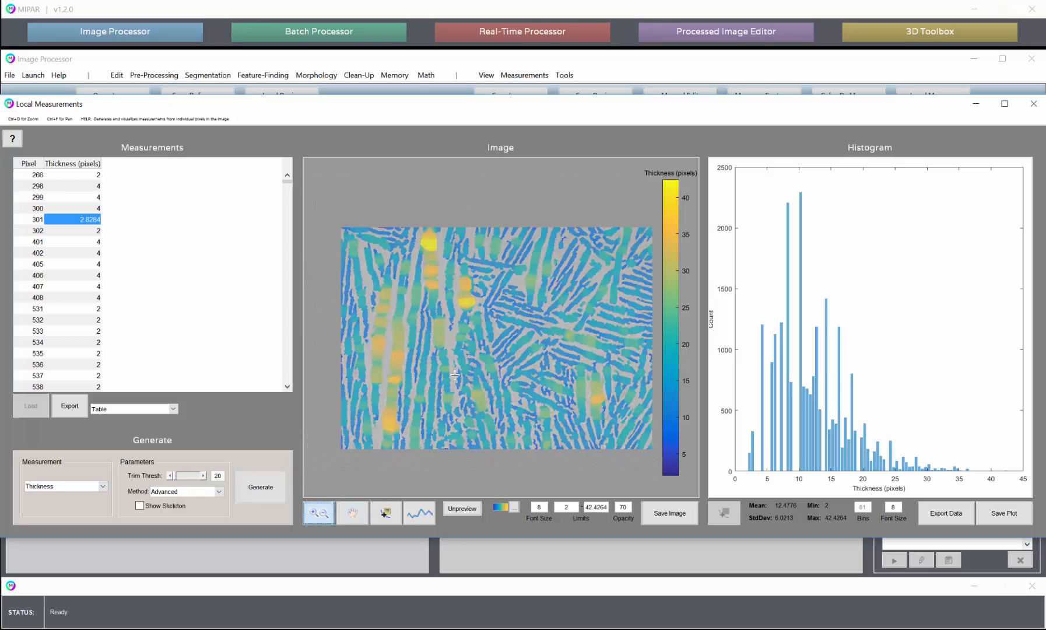
scroll(455, 375, down, 1)
scroll(455, 375, up, 1)
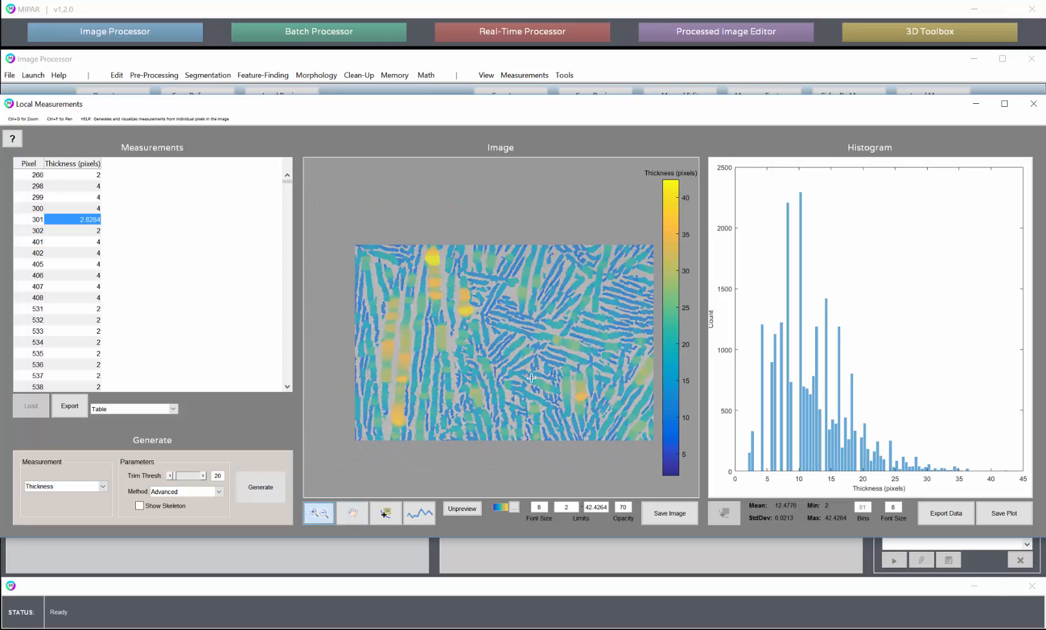
click(353, 513)
drag(569, 374, 527, 360)
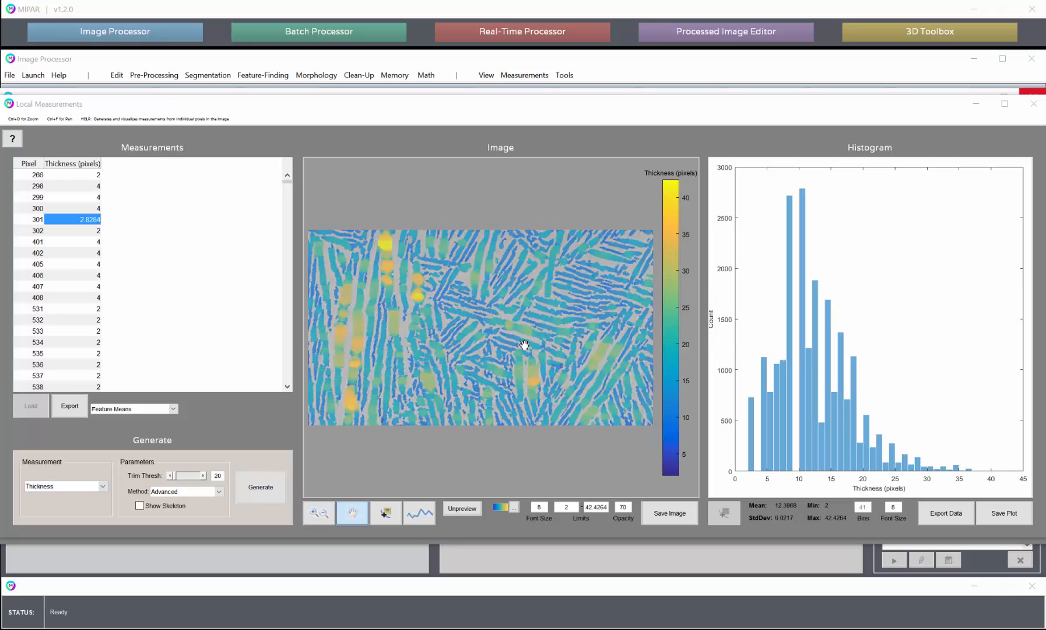